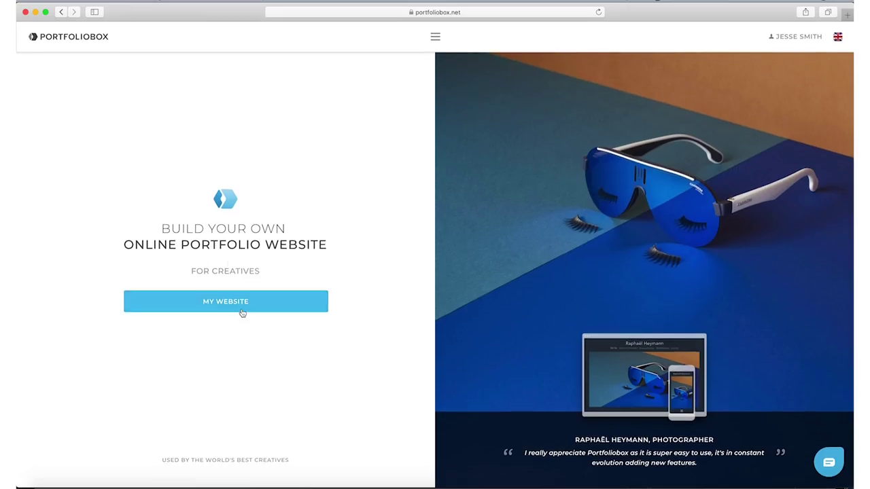
Scroll down the Portfoliobox page and start the free trial sign-up.
{"action": "scroll", "coordinate": [242, 315], "scroll_direction": "down", "scroll_amount": 10}
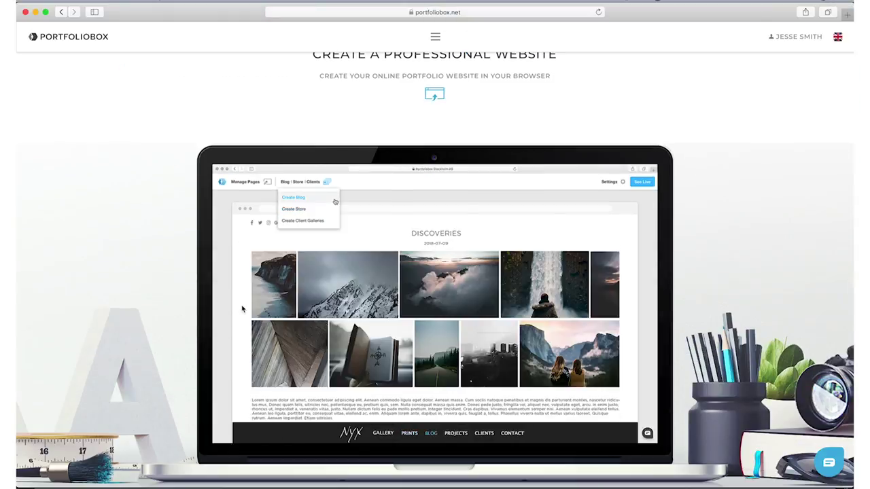
{"action": "scroll", "coordinate": [242, 309], "scroll_direction": "down", "scroll_amount": 5}
{"action": "scroll", "coordinate": [241, 309], "scroll_direction": "down", "scroll_amount": 10}
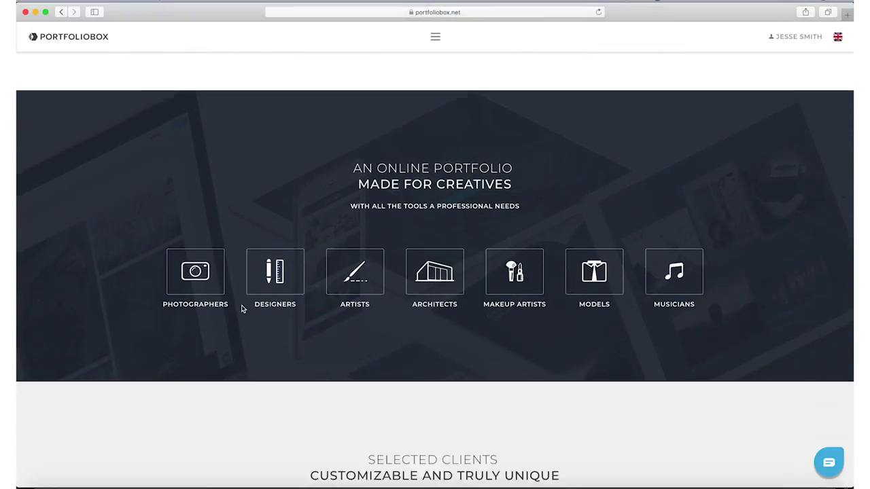
{"action": "scroll", "coordinate": [242, 309], "scroll_direction": "down", "scroll_amount": 10}
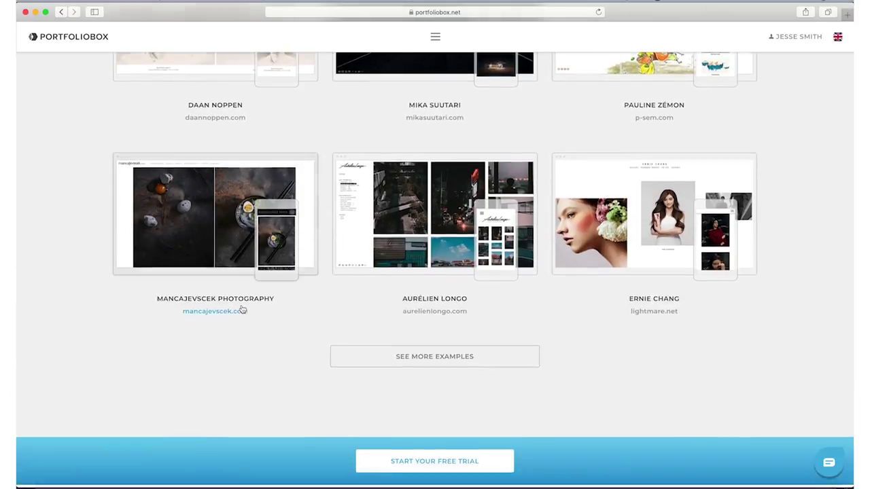
{"action": "left_click", "coordinate": [419, 212]}
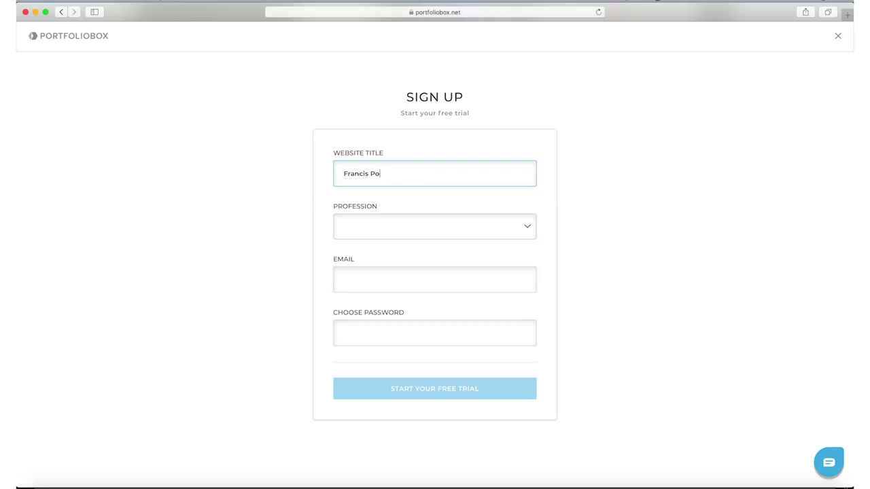
{"action": "type", "text": "Francis Polo"}
{"action": "key", "text": "Tab"}
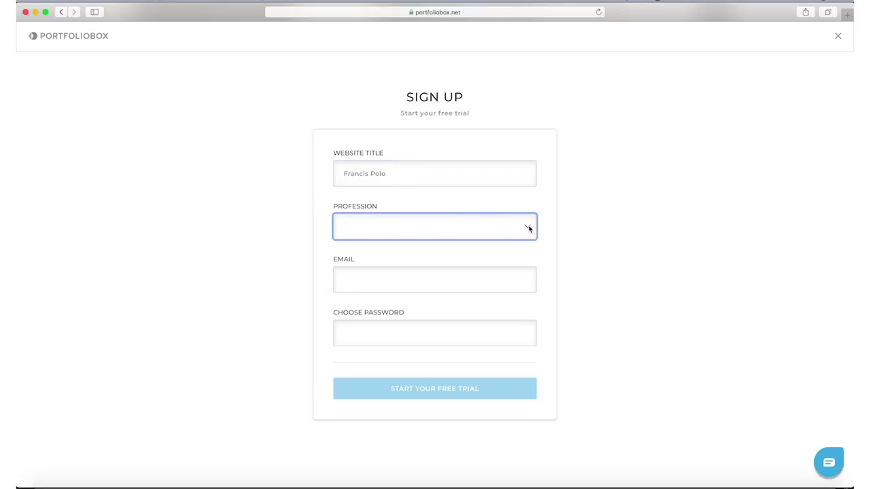
{"action": "left_click", "coordinate": [529, 233]}
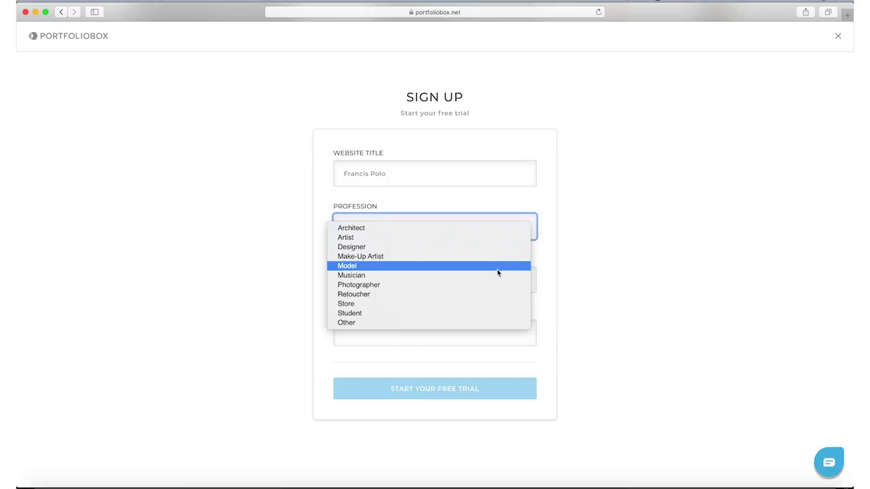
{"action": "left_click", "coordinate": [498, 272]}
Enter the account e-mail, then tick the age, General terms and Privacy policy boxes.
{"action": "left_click", "coordinate": [495, 276]}
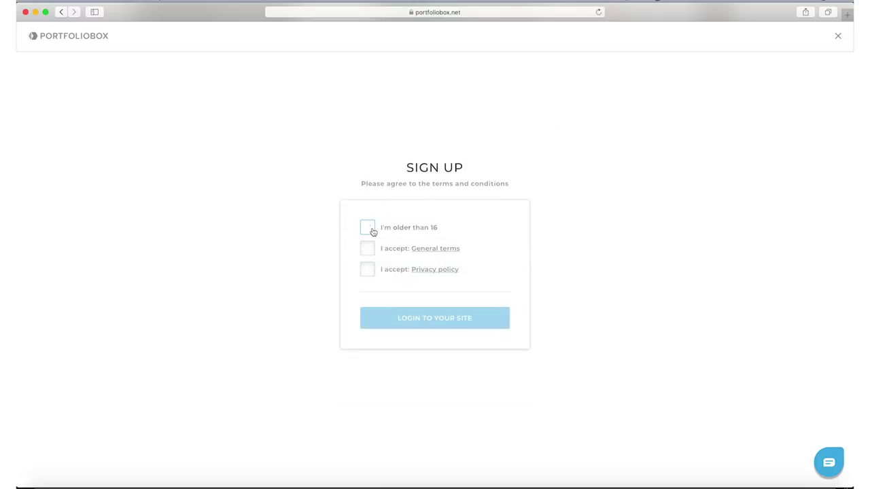
{"action": "left_click", "coordinate": [369, 229]}
{"action": "left_click", "coordinate": [367, 249]}
{"action": "left_click", "coordinate": [367, 270]}
Log in without saving the password, then pick the Montserrat font and a White background.
{"action": "left_click", "coordinate": [404, 320]}
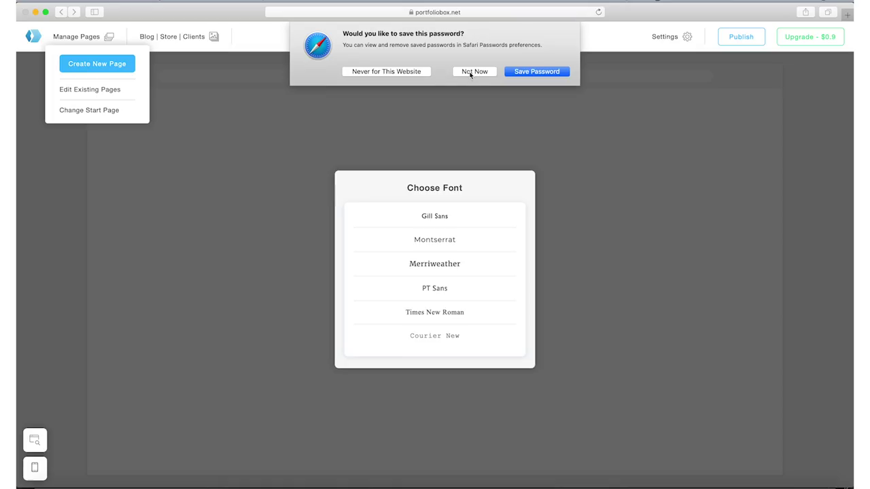
{"action": "left_click", "coordinate": [473, 71]}
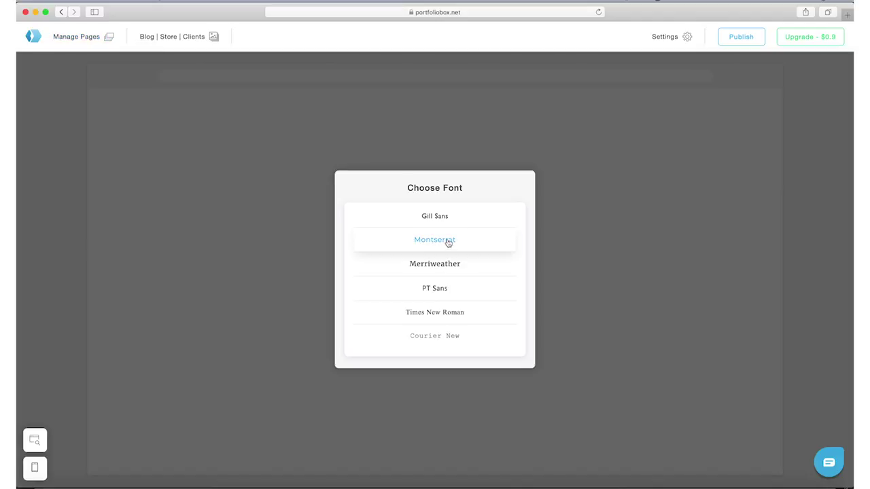
{"action": "left_click", "coordinate": [449, 246]}
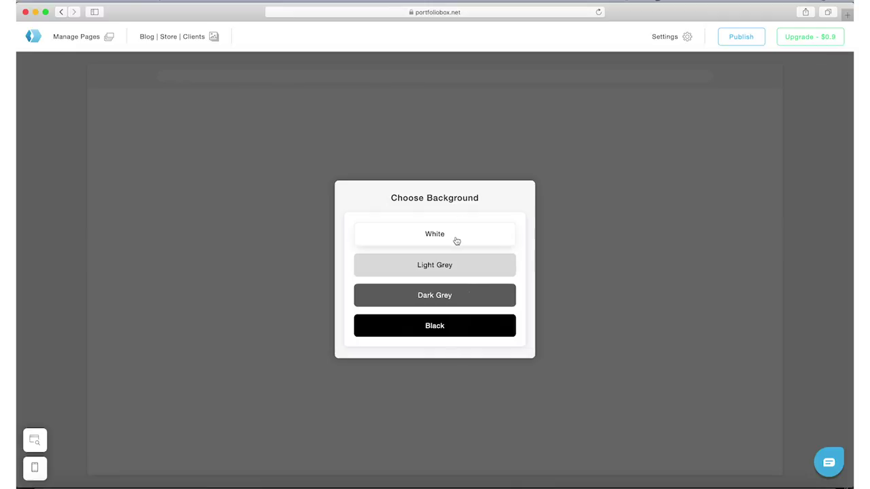
{"action": "left_click", "coordinate": [457, 239]}
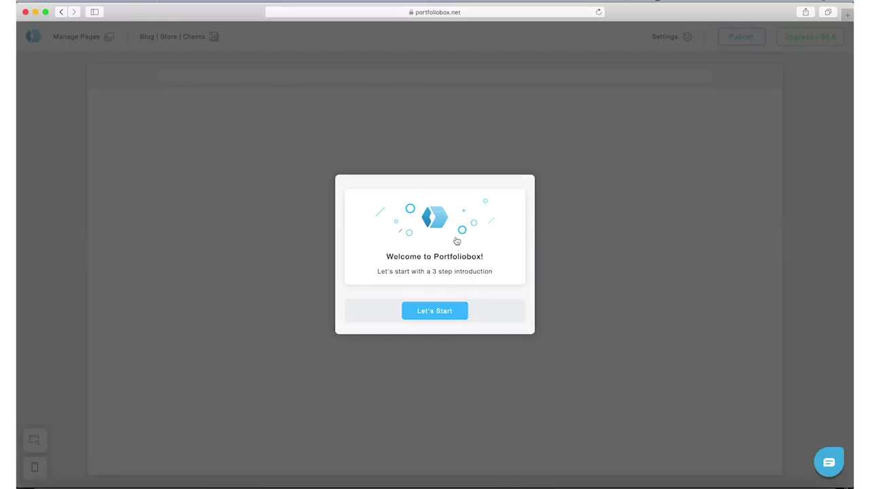
Dismiss the welcome introduction and create a new page from Manage Pages.
{"action": "left_click", "coordinate": [443, 309]}
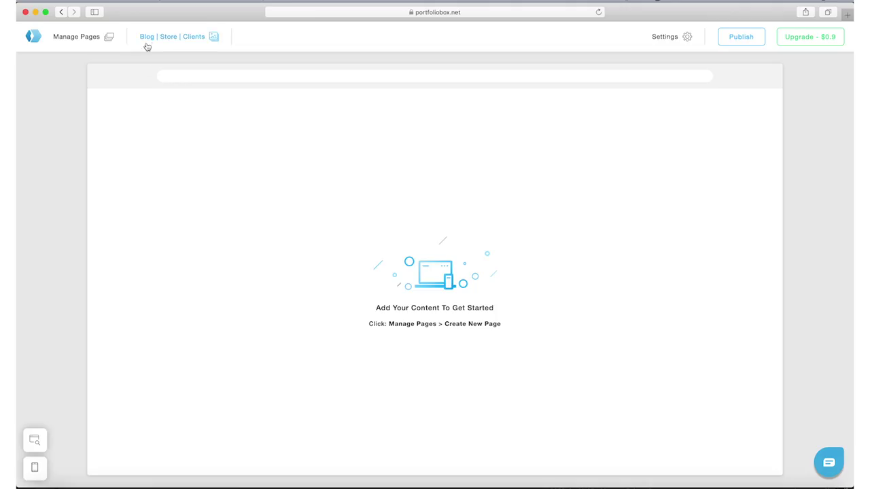
{"action": "left_click", "coordinate": [79, 37]}
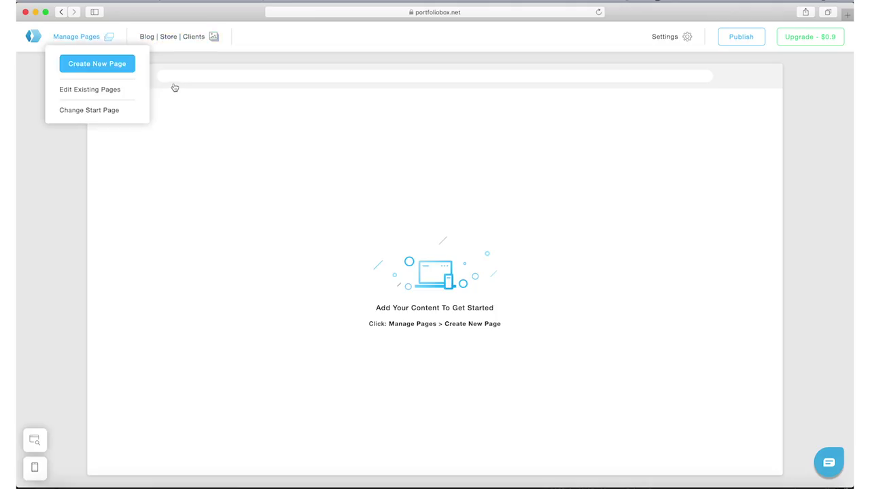
{"action": "left_click", "coordinate": [97, 64]}
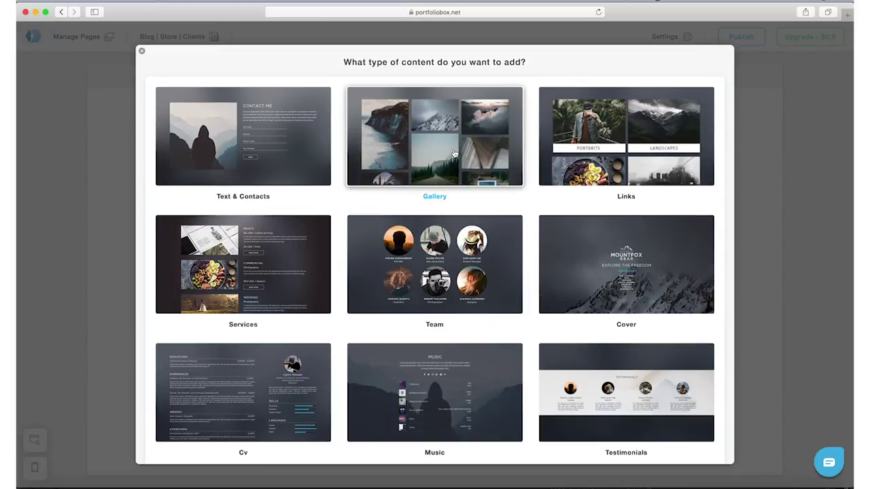
Choose Gallery as the new page's content type and browse the gallery templates.
{"action": "left_click", "coordinate": [453, 154]}
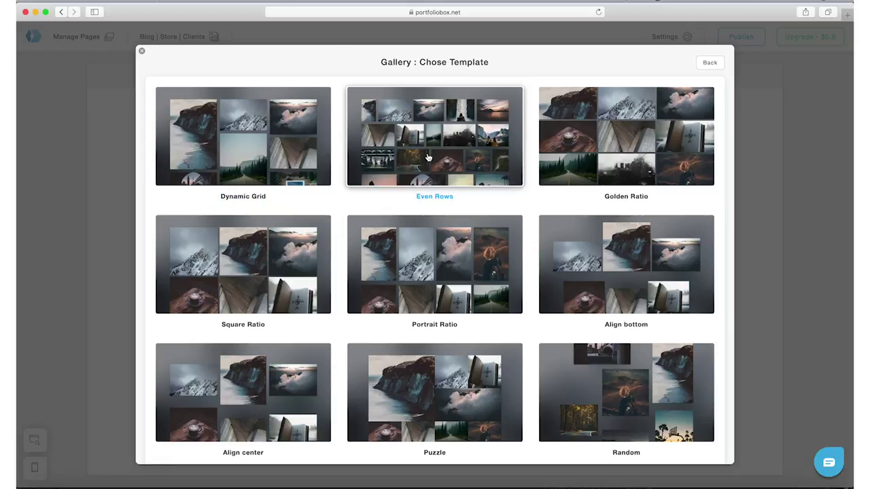
{"action": "scroll", "coordinate": [617, 232], "scroll_direction": "down", "scroll_amount": 3}
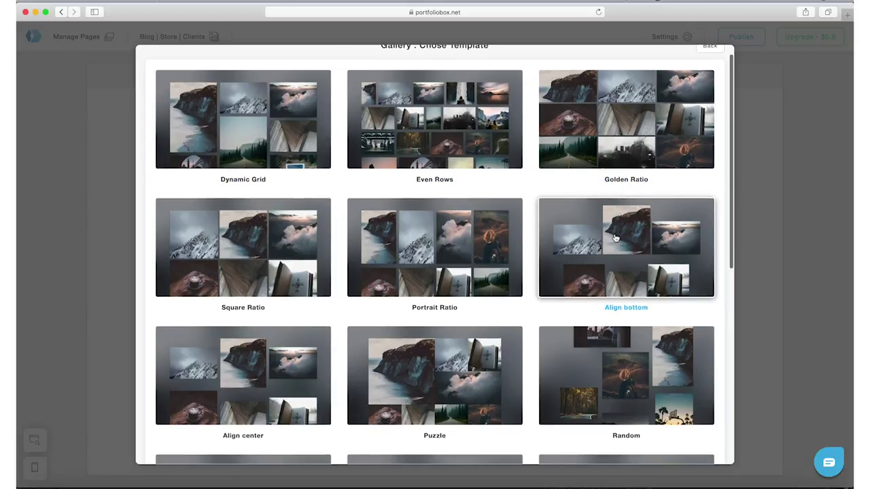
{"action": "scroll", "coordinate": [608, 263], "scroll_direction": "down", "scroll_amount": 4}
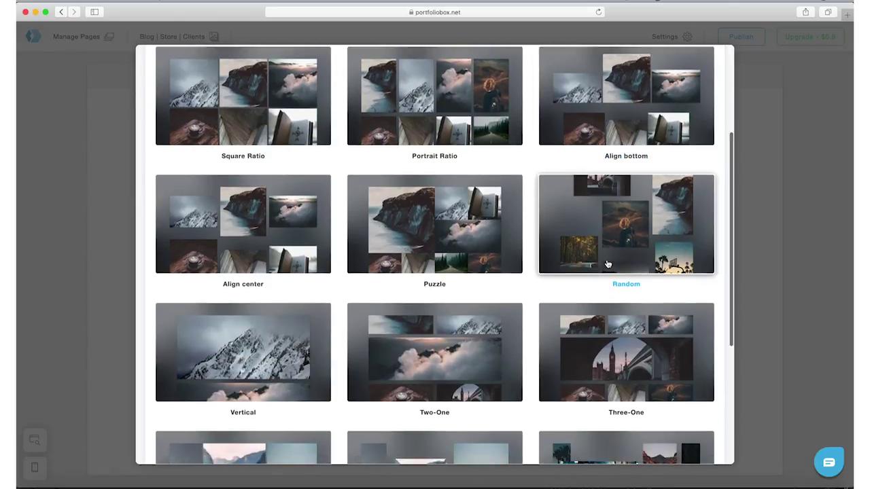
{"action": "scroll", "coordinate": [608, 263], "scroll_direction": "down", "scroll_amount": 1}
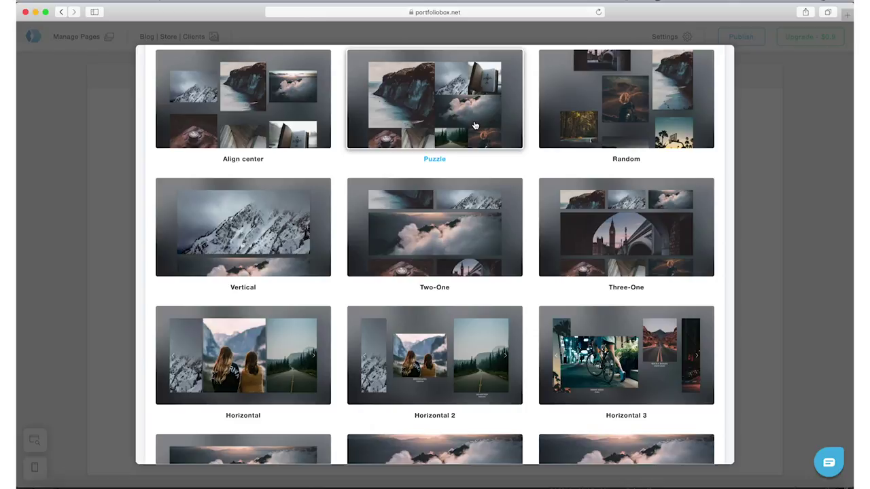
{"action": "scroll", "coordinate": [474, 125], "scroll_direction": "down", "scroll_amount": 3}
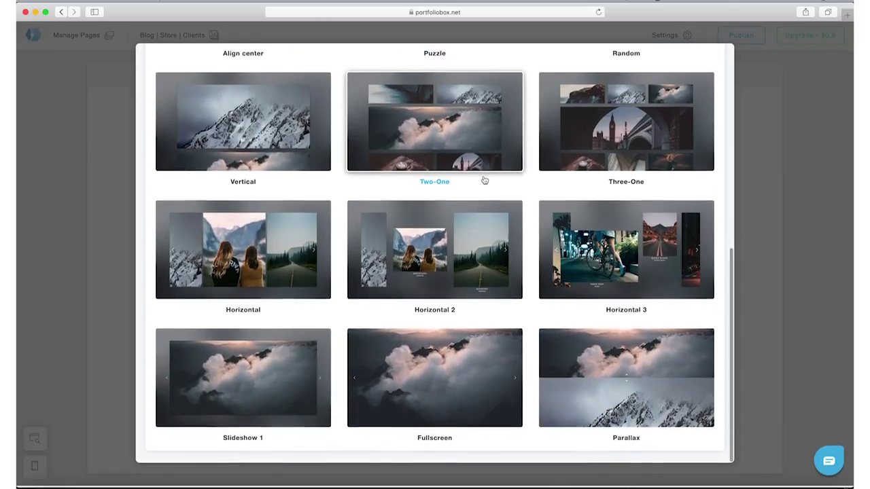
{"action": "scroll", "coordinate": [484, 180], "scroll_direction": "up", "scroll_amount": 7}
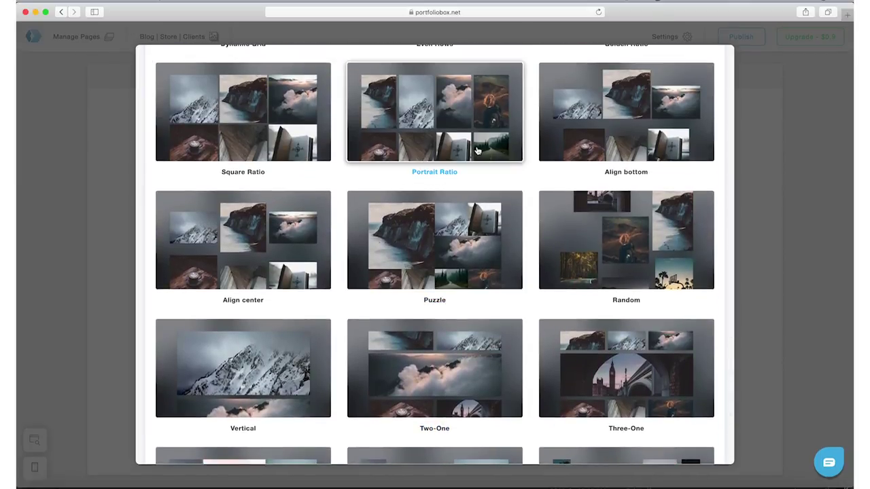
{"action": "scroll", "coordinate": [476, 132], "scroll_direction": "up", "scroll_amount": 5}
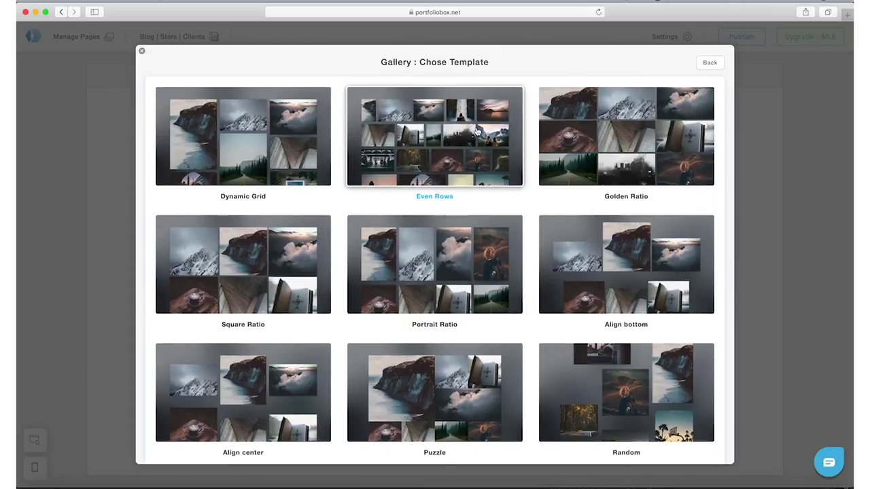
Pick a gallery template, title the page 'Portfolio' and create it.
{"action": "left_click", "coordinate": [260, 149]}
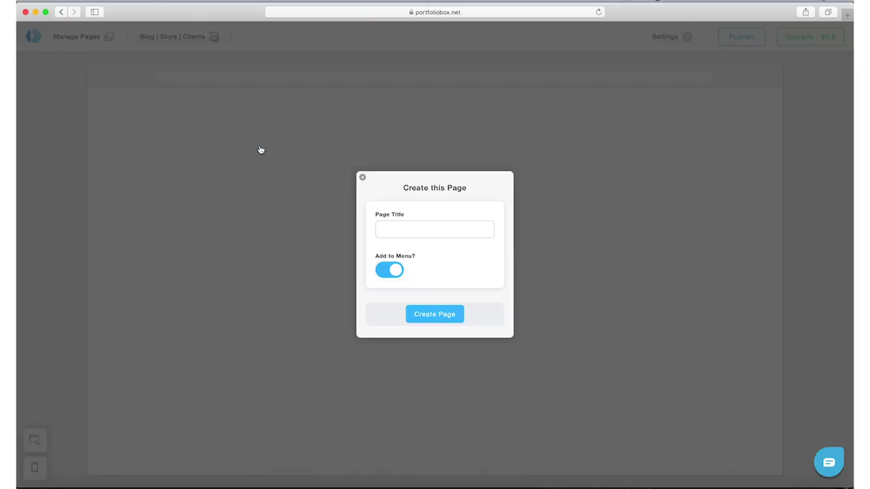
{"action": "left_click", "coordinate": [428, 232]}
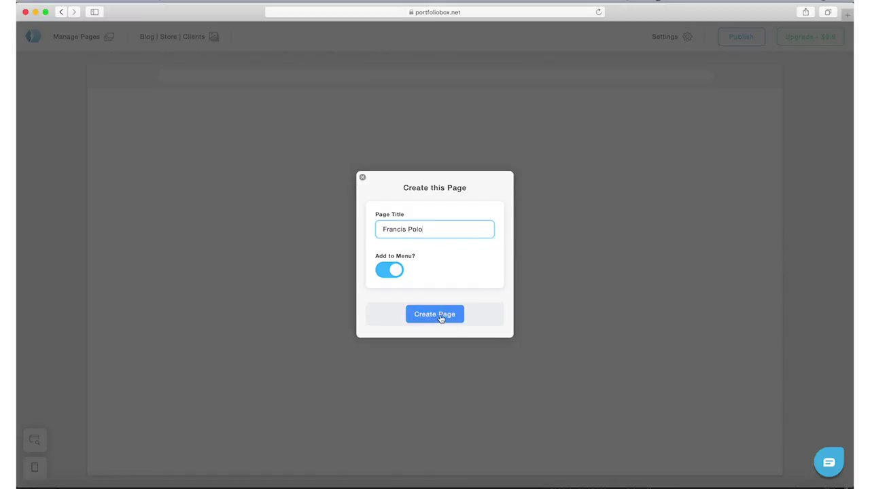
{"action": "triple_click", "coordinate": [436, 229]}
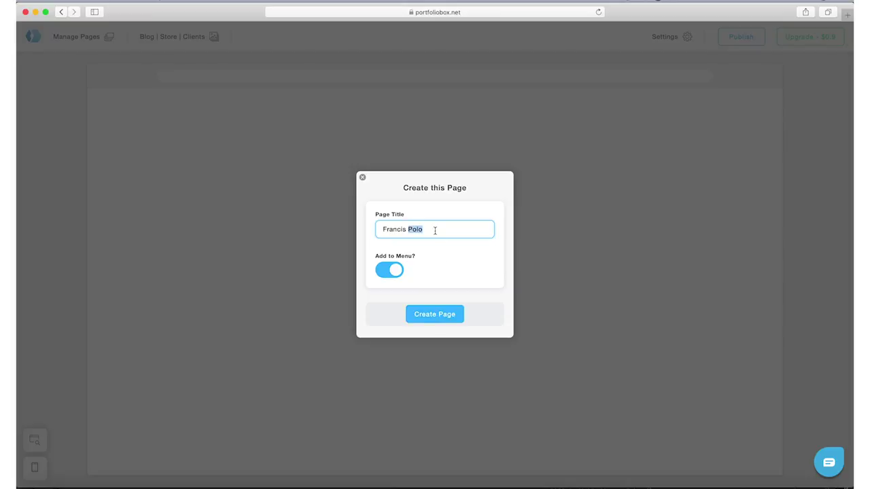
{"action": "type", "text": "Portfolio"}
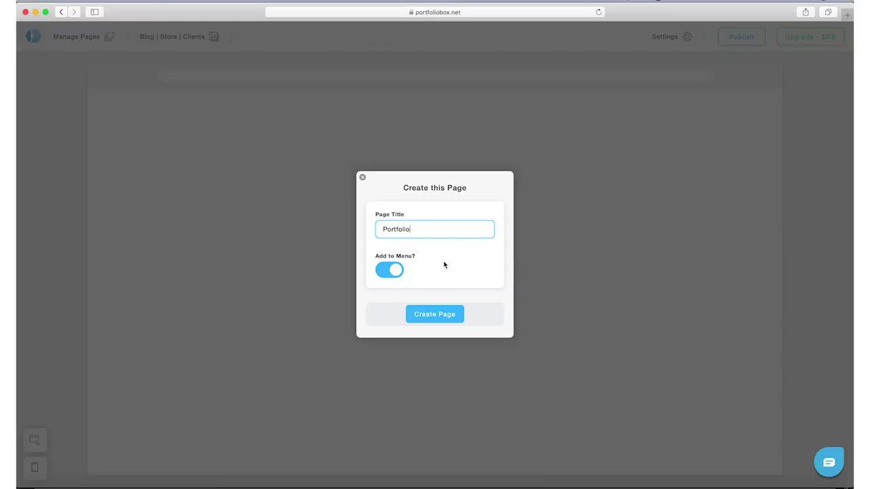
{"action": "left_click", "coordinate": [429, 317]}
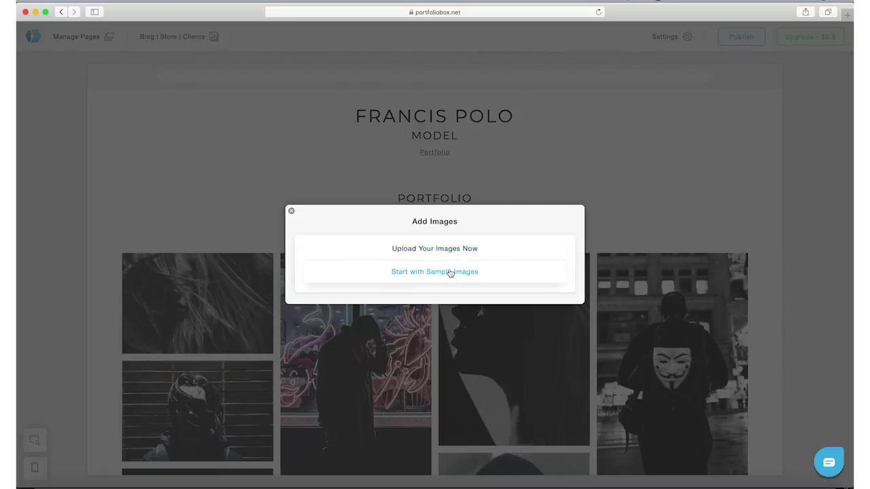
Select all photos in the Images folder and drop them into the Drop Images Here area.
{"action": "left_click", "coordinate": [451, 251]}
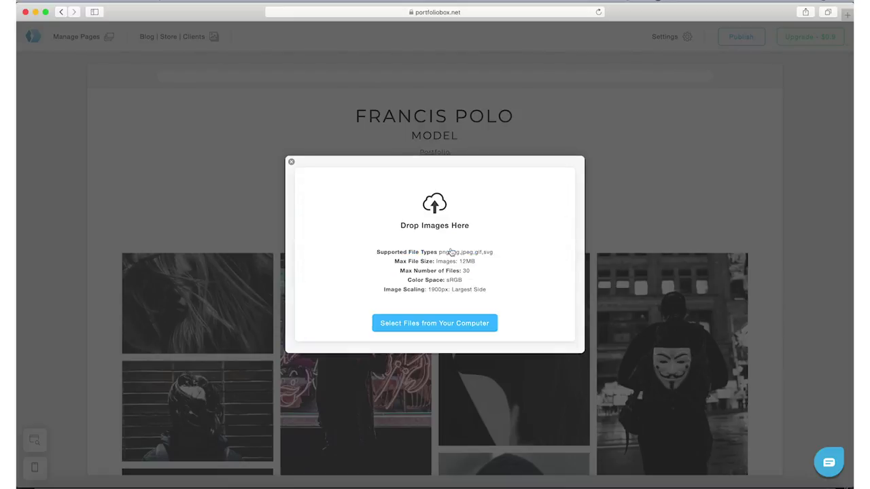
{"action": "left_click", "coordinate": [426, 330]}
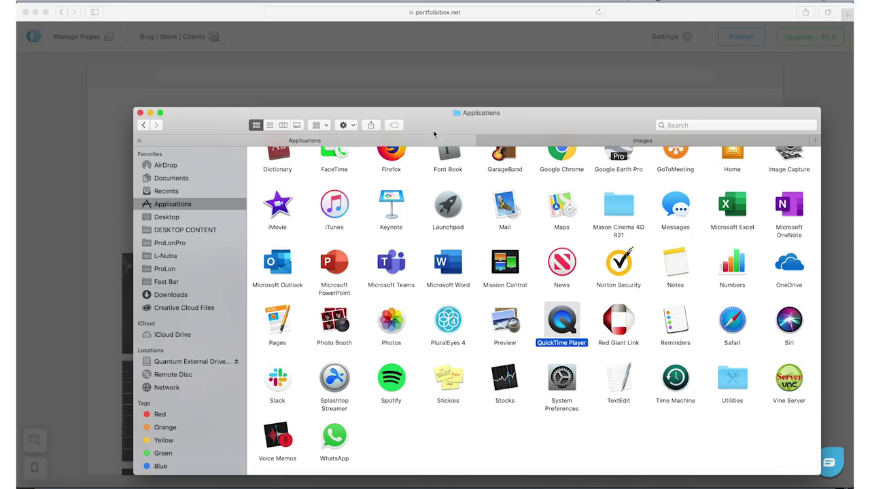
{"action": "left_click", "coordinate": [528, 140]}
{"action": "left_click_drag", "start_coordinate": [514, 117], "coordinate": [444, 227]}
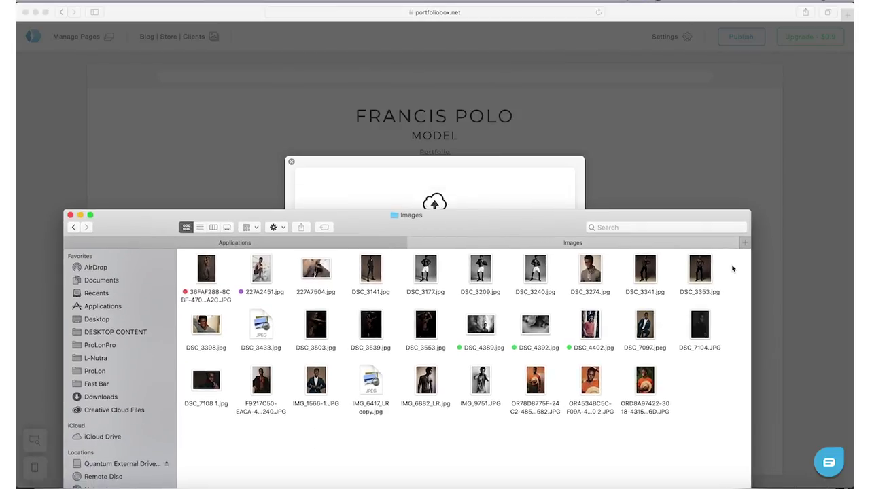
{"action": "left_click_drag", "start_coordinate": [729, 266], "coordinate": [181, 424]}
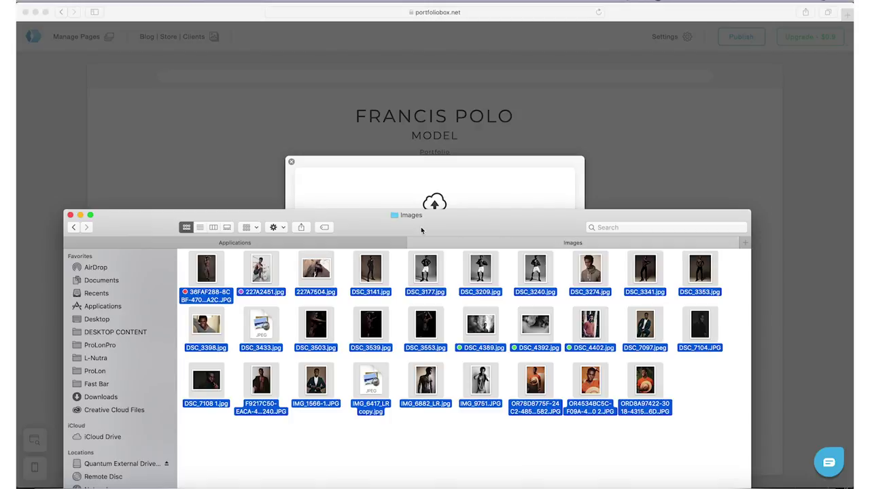
{"action": "left_click_drag", "start_coordinate": [422, 231], "coordinate": [278, 255]}
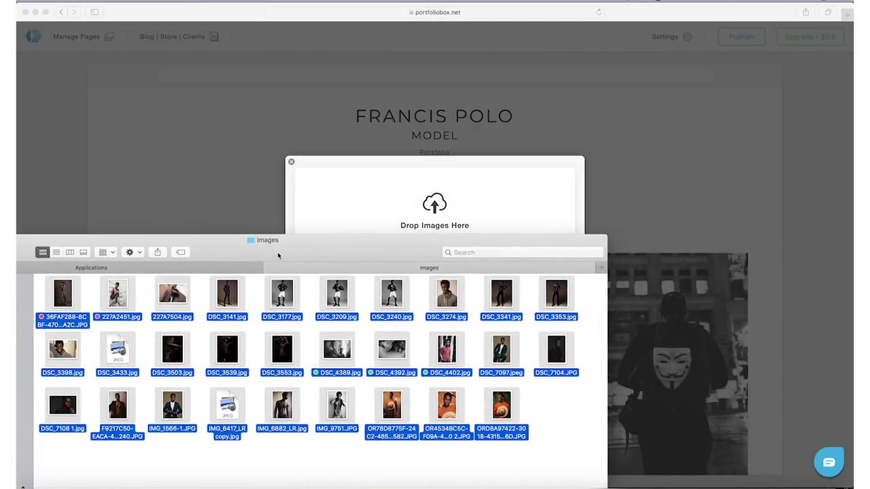
{"action": "left_click_drag", "start_coordinate": [205, 235], "coordinate": [189, 244]}
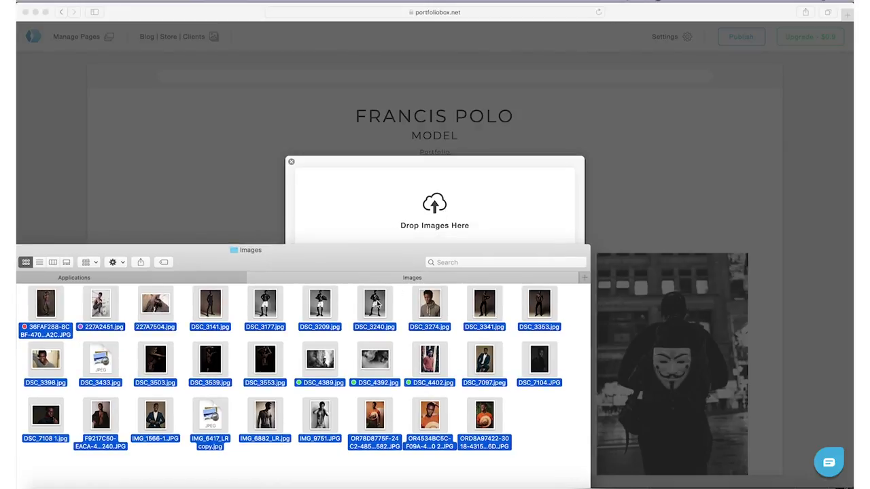
{"action": "left_click_drag", "start_coordinate": [378, 306], "coordinate": [423, 204]}
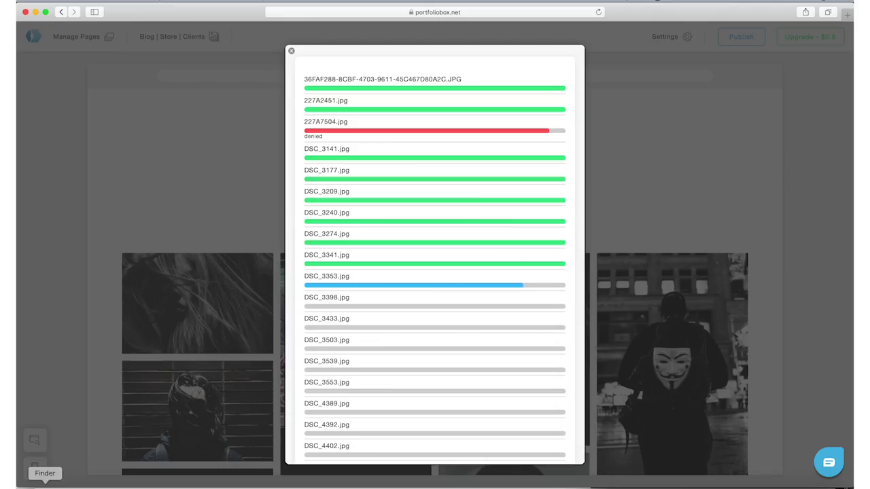
Check the upload list until all finish except the denied 227A7504.jpg, then reopen the Images folder.
{"action": "scroll", "coordinate": [361, 328], "scroll_direction": "down", "scroll_amount": 10}
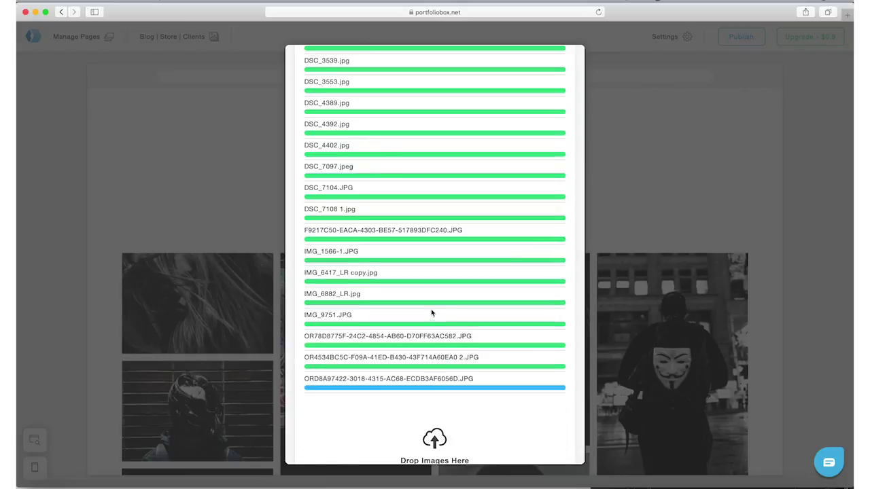
{"action": "scroll", "coordinate": [438, 265], "scroll_direction": "up", "scroll_amount": 10}
{"action": "scroll", "coordinate": [446, 208], "scroll_direction": "down", "scroll_amount": 10}
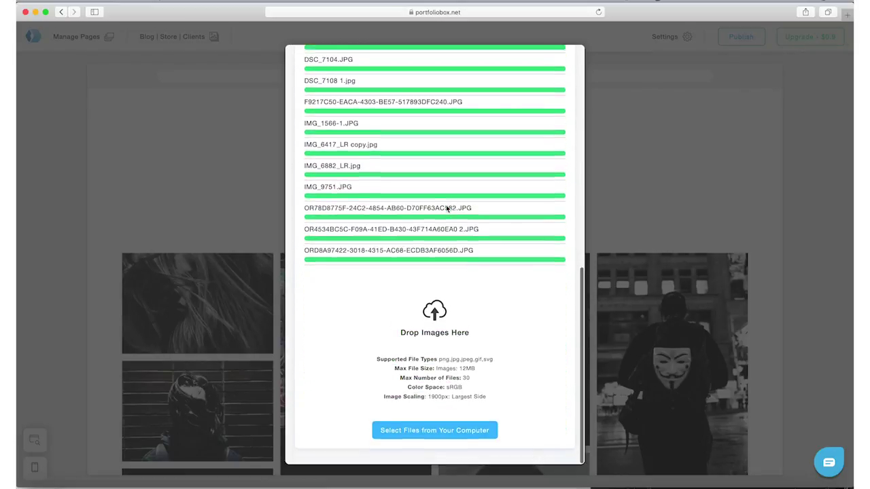
{"action": "scroll", "coordinate": [446, 209], "scroll_direction": "up", "scroll_amount": 15}
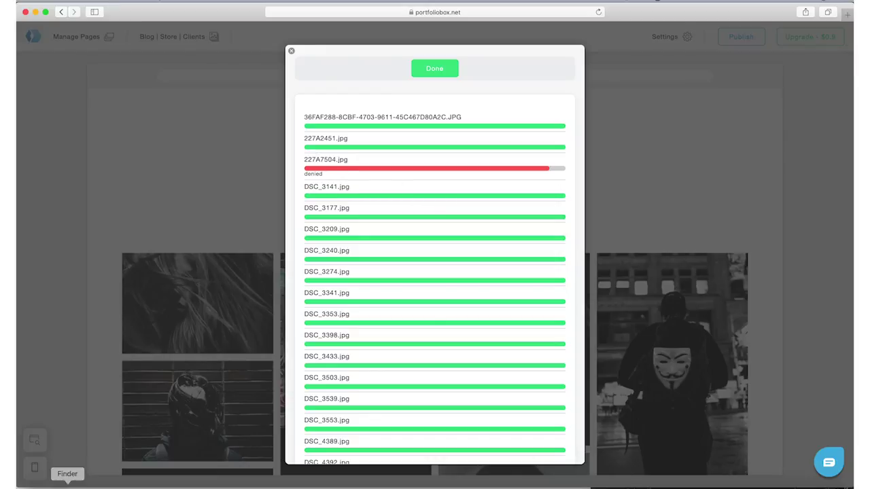
{"action": "left_click", "coordinate": [67, 484]}
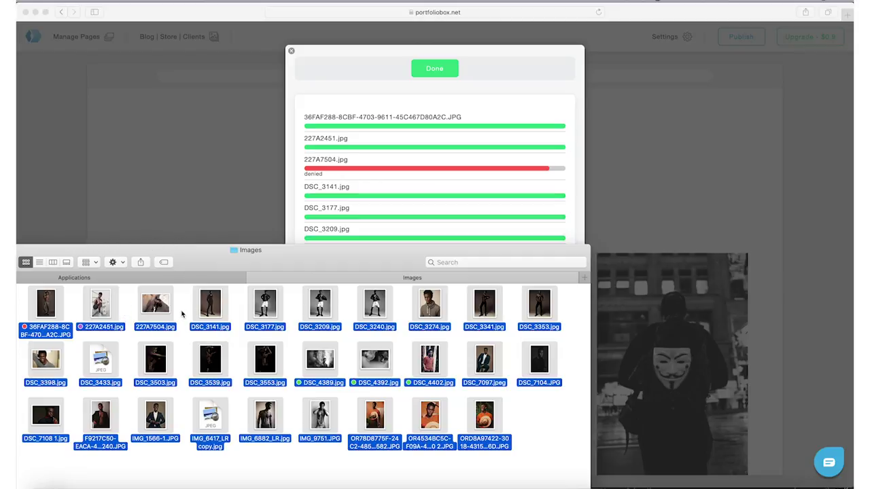
{"action": "left_click", "coordinate": [182, 313]}
Preview 227A7504.jpg in Quick Look, then open it in Photoshop.
{"action": "left_click", "coordinate": [165, 307]}
{"action": "key", "text": "space"}
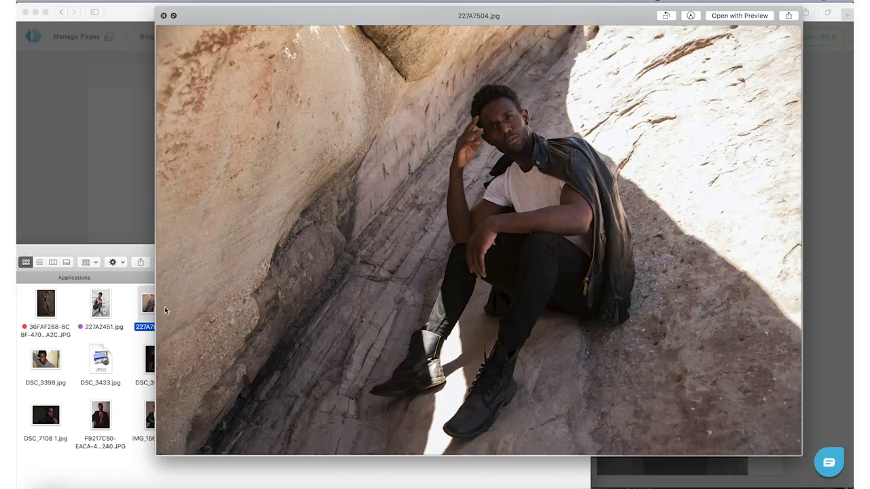
{"action": "key", "text": "space"}
{"action": "left_click_drag", "start_coordinate": [164, 306], "coordinate": [426, 486]}
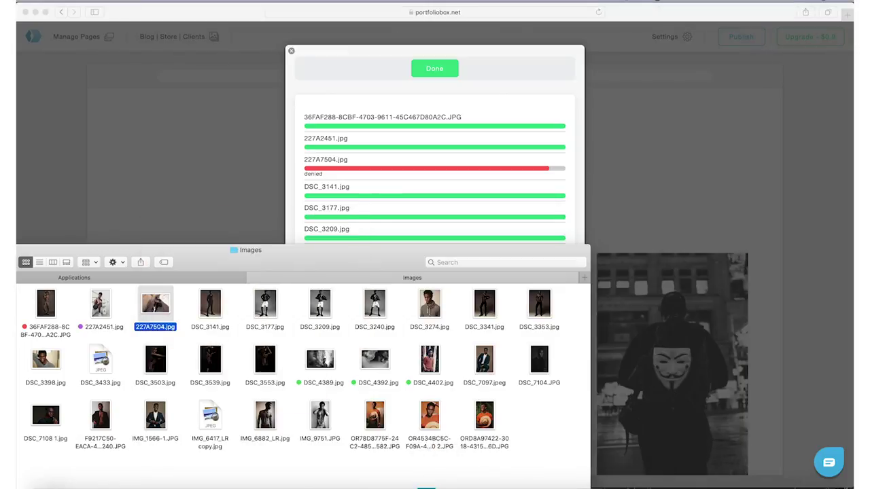
In Save for Web (Legacy), set the image width to 1000 px.
{"action": "left_click", "coordinate": [108, 3]}
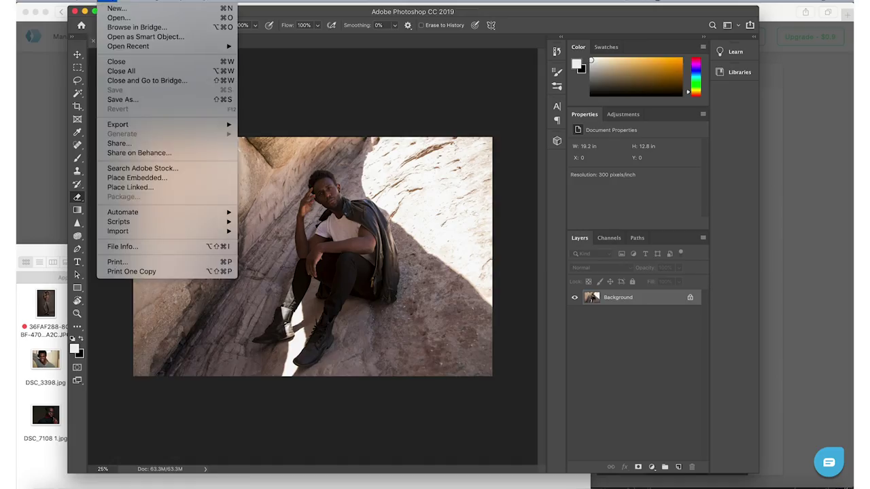
{"action": "mouse_move", "coordinate": [228, 124]}
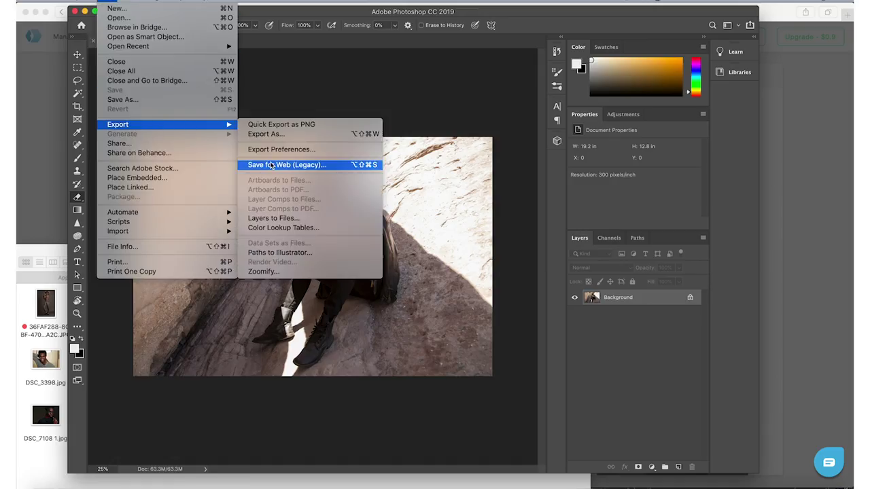
{"action": "left_click", "coordinate": [276, 165]}
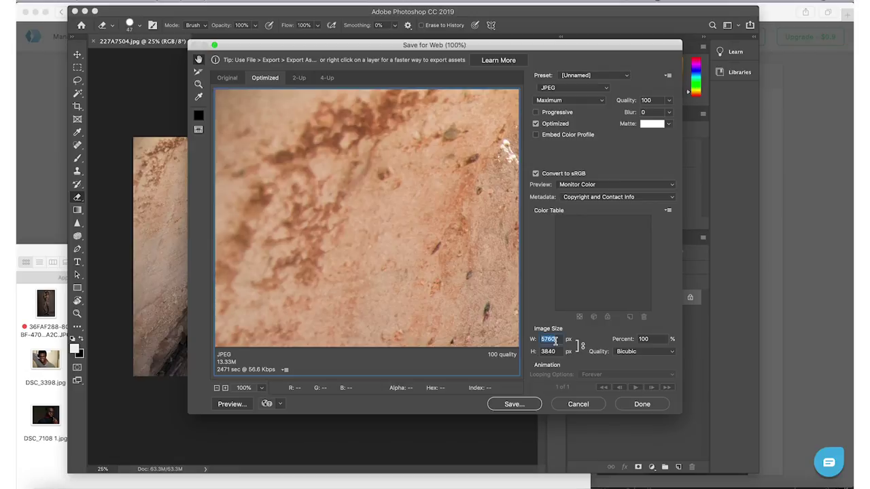
{"action": "type", "text": "300"}
{"action": "left_click", "coordinate": [650, 101]}
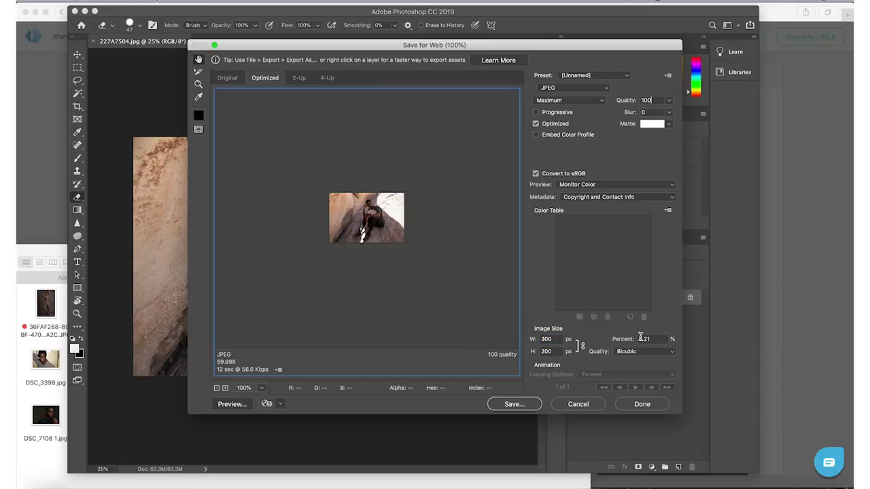
{"action": "double_click", "coordinate": [547, 339]}
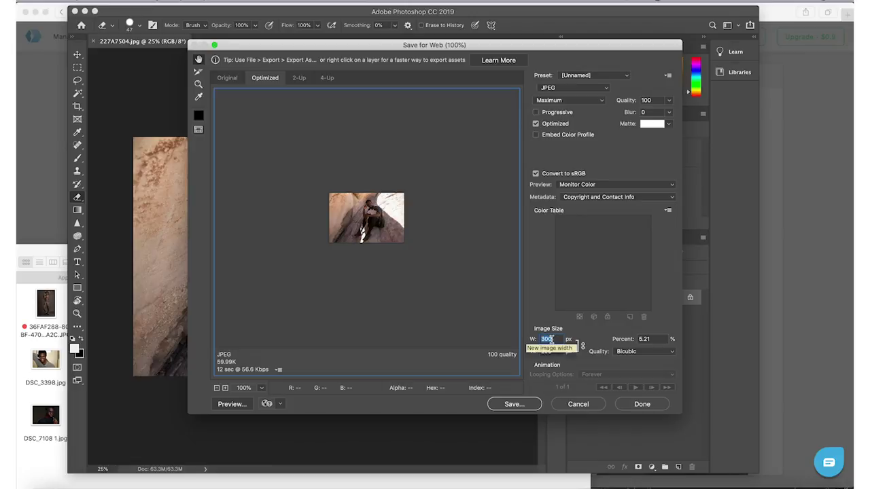
{"action": "type", "text": "1000"}
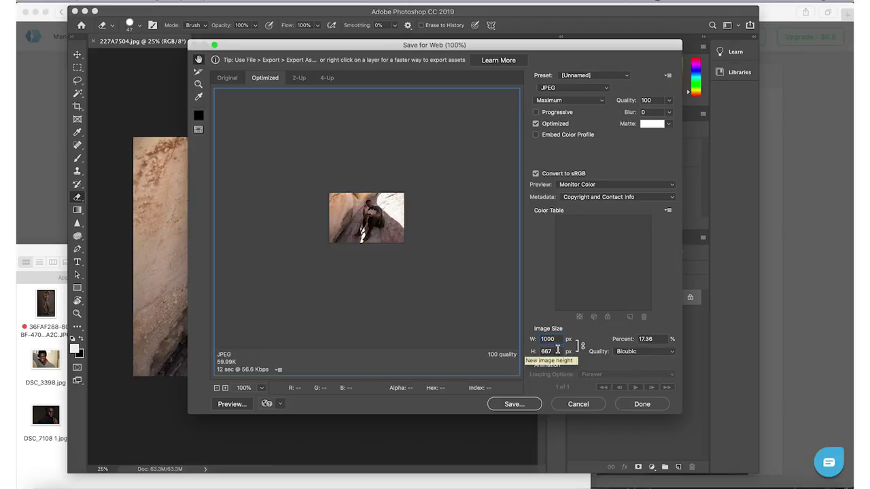
{"action": "left_click", "coordinate": [555, 351]}
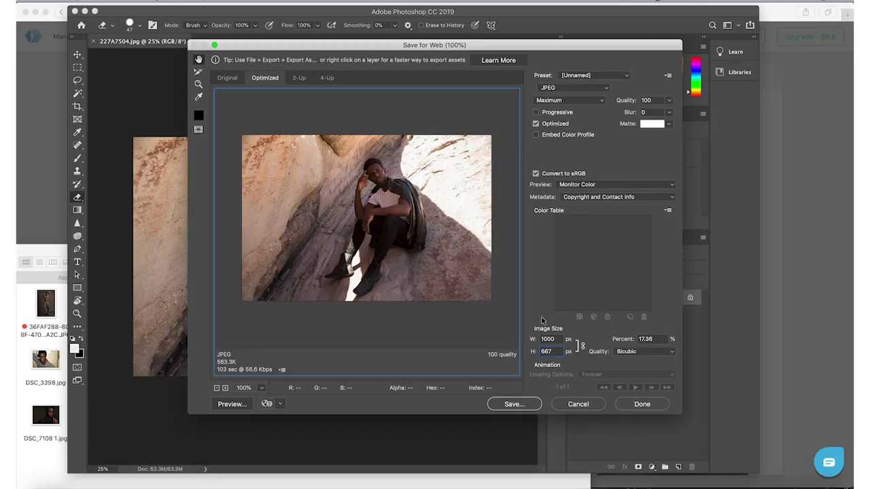
Save the web export as 227A7504_Smaller.jpg in the Images folder.
{"action": "left_click", "coordinate": [530, 406]}
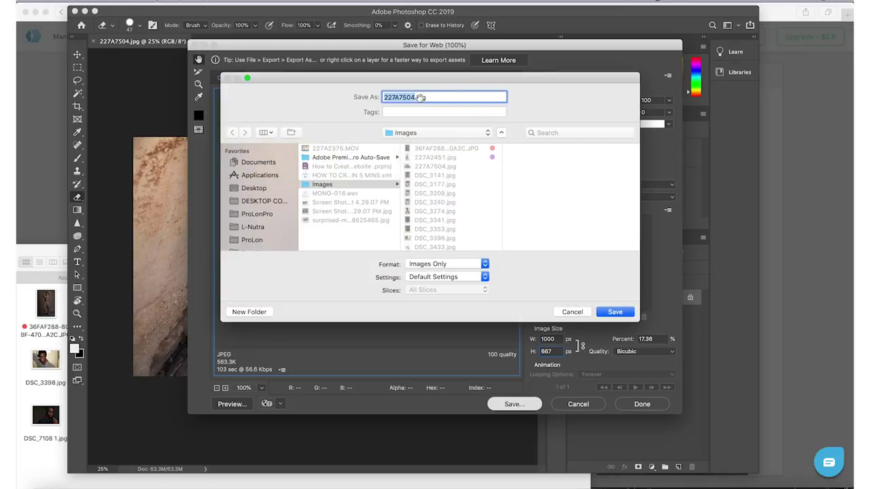
{"action": "key", "text": "Right"}
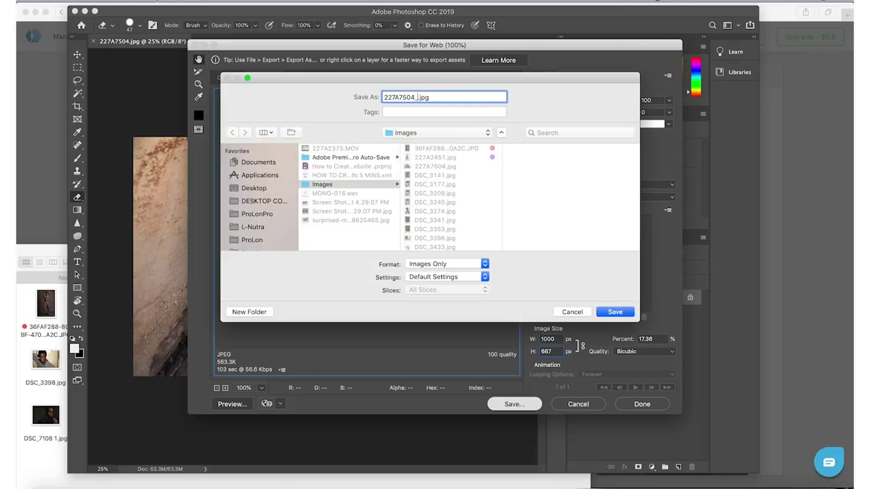
{"action": "type", "text": "_Smaller"}
{"action": "key", "text": "Return"}
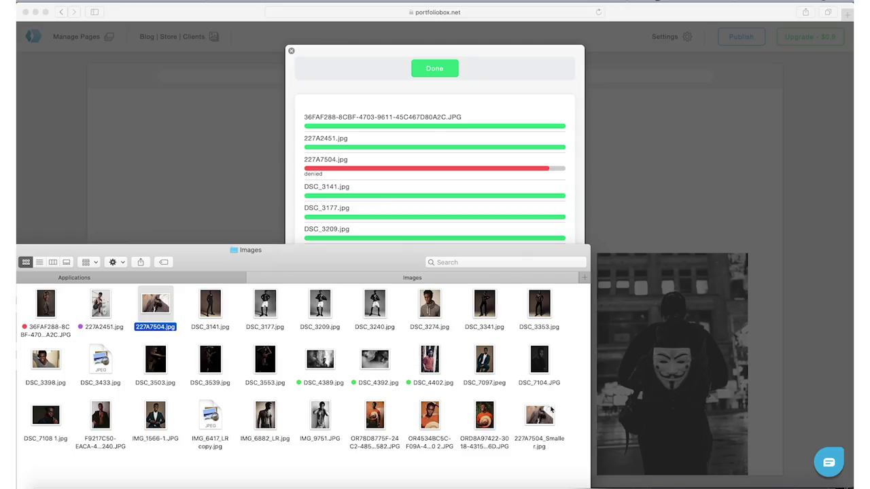
{"action": "left_click_drag", "start_coordinate": [539, 416], "coordinate": [490, 142]}
Add 227A7504_Smaller.jpg to the uploads and return to the Portfolio page.
{"action": "left_click", "coordinate": [488, 98]}
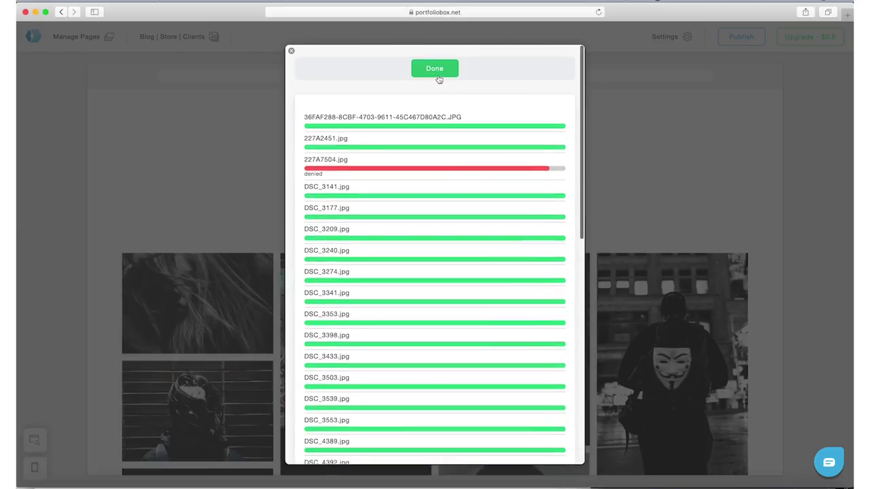
{"action": "left_click", "coordinate": [439, 81]}
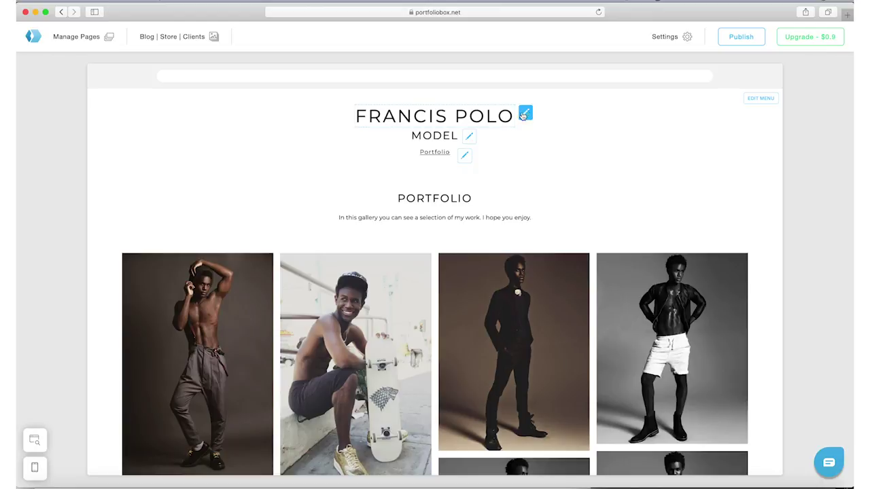
{"action": "scroll", "coordinate": [500, 185], "scroll_direction": "down", "scroll_amount": 1}
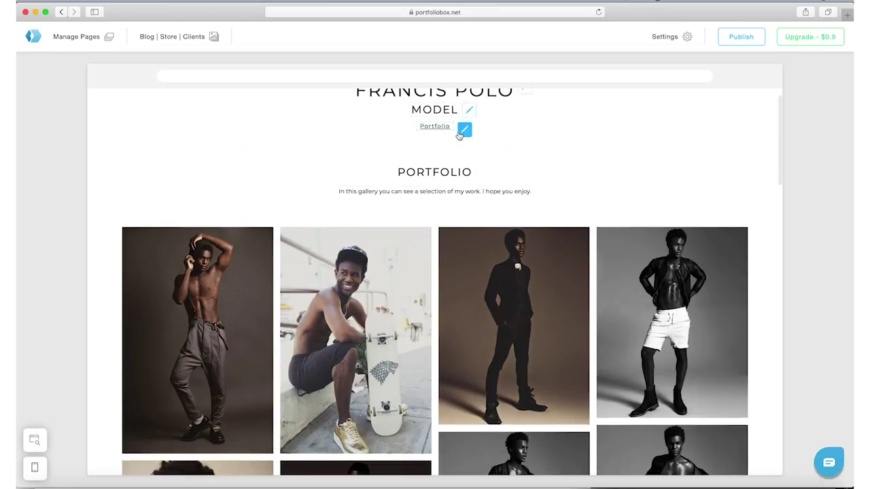
{"action": "scroll", "coordinate": [443, 199], "scroll_direction": "up", "scroll_amount": 1}
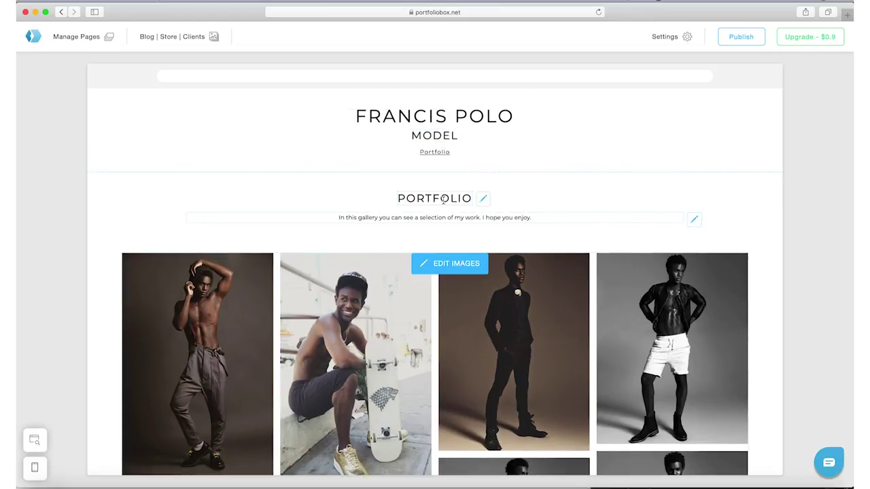
Change the gallery heading to 'LOS ANGELES, CA' with a social handle beneath it.
{"action": "left_click", "coordinate": [444, 199]}
{"action": "left_click", "coordinate": [523, 252]}
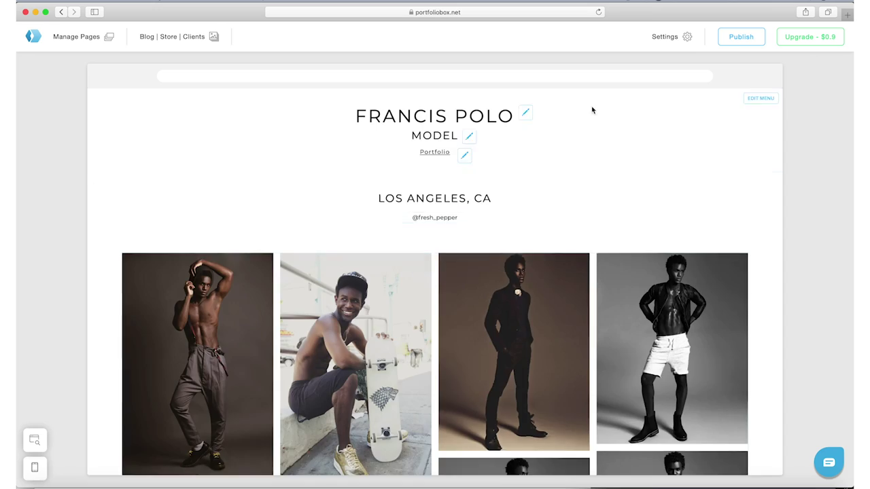
{"action": "scroll", "coordinate": [592, 272], "scroll_direction": "down", "scroll_amount": 15}
{"action": "scroll", "coordinate": [285, 158], "scroll_direction": "up", "scroll_amount": 8}
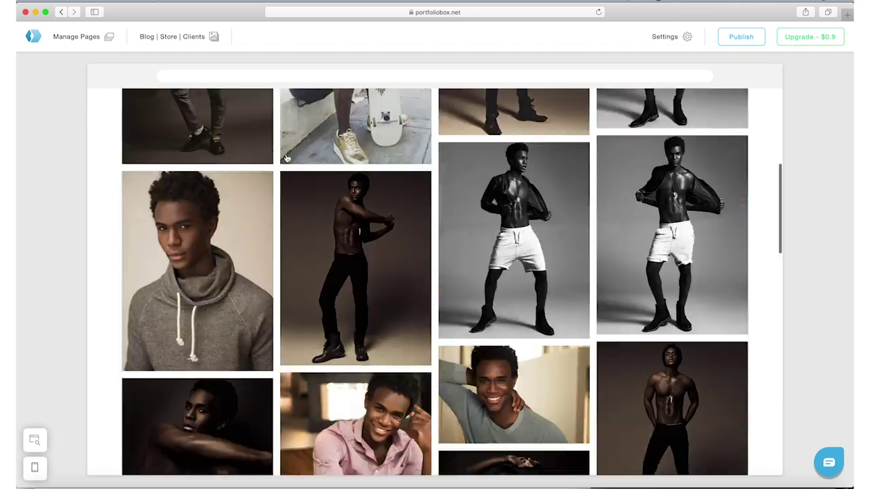
Switch the gallery template to Even Rows.
{"action": "left_click", "coordinate": [286, 158]}
{"action": "left_click", "coordinate": [466, 178]}
{"action": "left_click", "coordinate": [770, 209]}
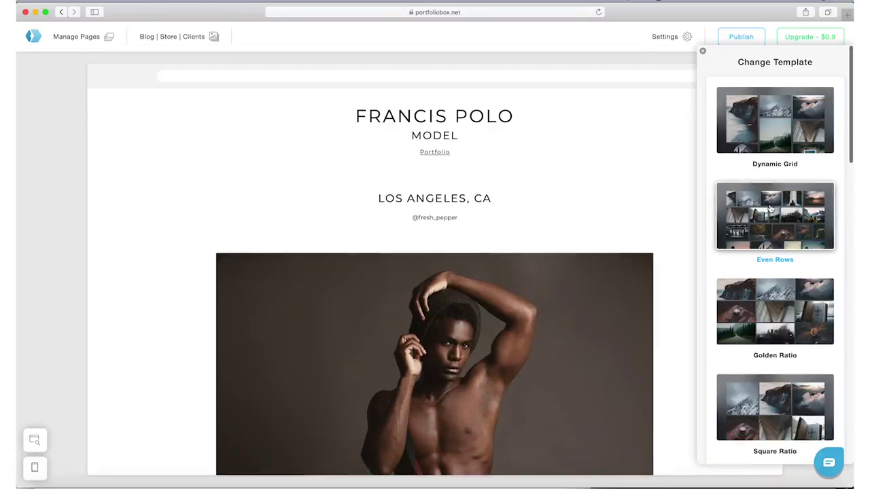
{"action": "scroll", "coordinate": [770, 209], "scroll_direction": "down", "scroll_amount": 8}
{"action": "scroll", "coordinate": [770, 209], "scroll_direction": "up", "scroll_amount": 8}
{"action": "left_click", "coordinate": [702, 50]}
{"action": "scroll", "coordinate": [541, 340], "scroll_direction": "down", "scroll_amount": 10}
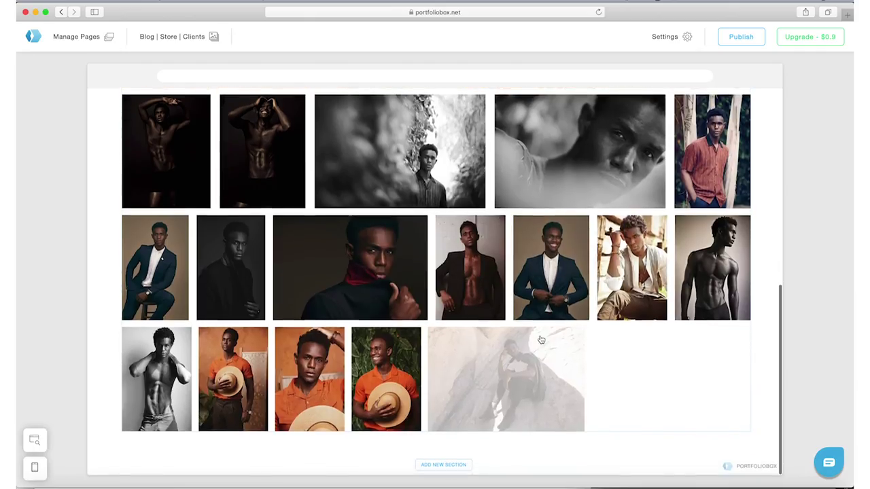
{"action": "scroll", "coordinate": [479, 242], "scroll_direction": "up", "scroll_amount": 5}
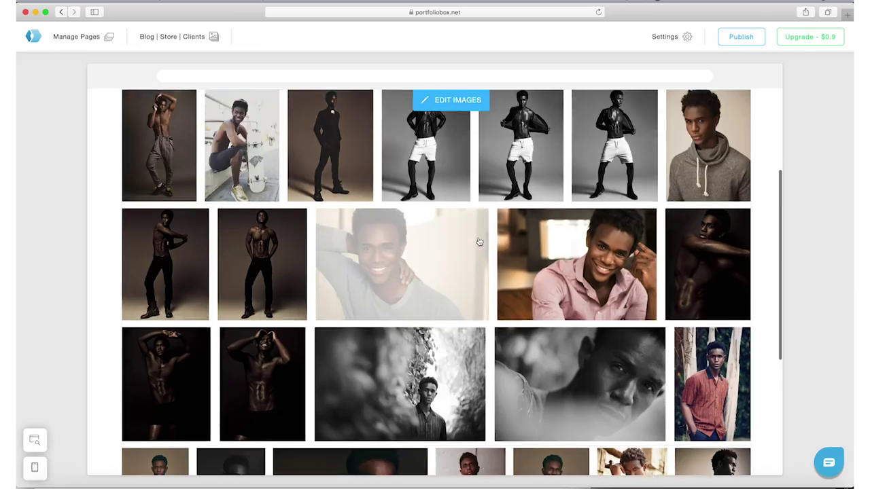
{"action": "scroll", "coordinate": [479, 242], "scroll_direction": "up", "scroll_amount": 3}
{"action": "left_click", "coordinate": [455, 264]}
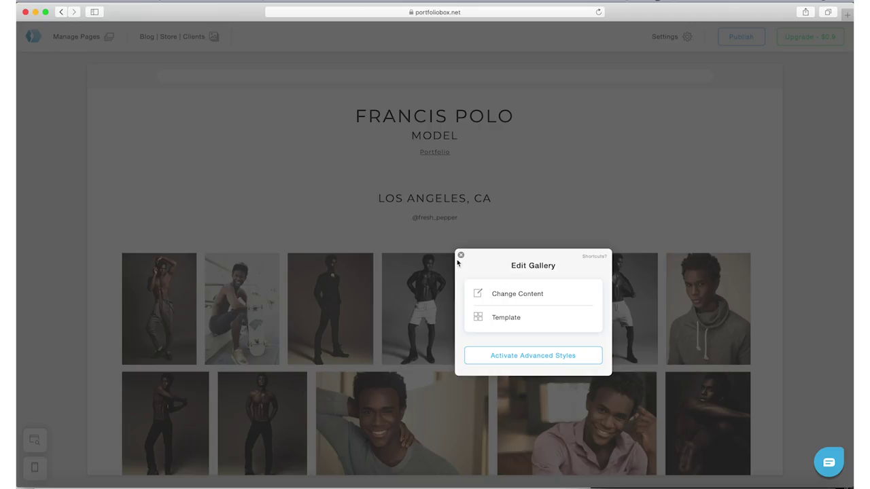
Open the gallery's images and move the hoodie portrait to the first position.
{"action": "left_click", "coordinate": [513, 298]}
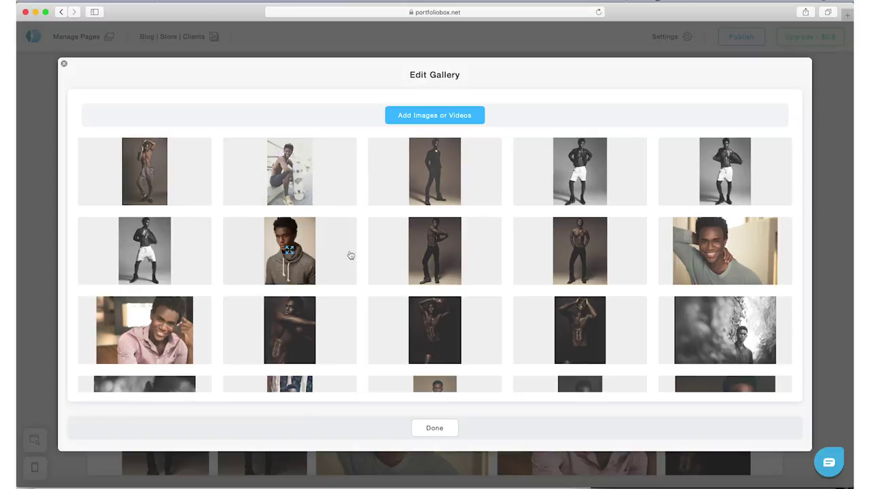
{"action": "scroll", "coordinate": [406, 251], "scroll_direction": "down", "scroll_amount": 3}
{"action": "scroll", "coordinate": [406, 251], "scroll_direction": "down", "scroll_amount": 3}
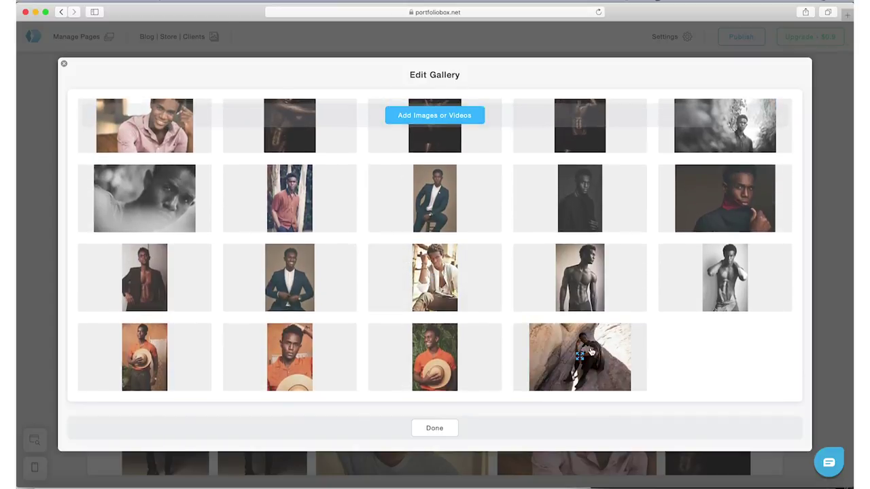
{"action": "scroll", "coordinate": [591, 286], "scroll_direction": "up", "scroll_amount": 5}
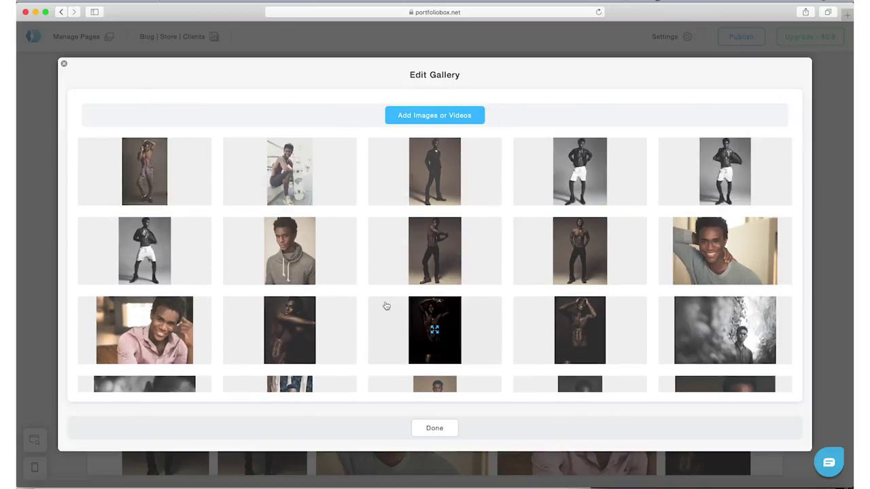
{"action": "left_click_drag", "start_coordinate": [291, 249], "coordinate": [145, 173]}
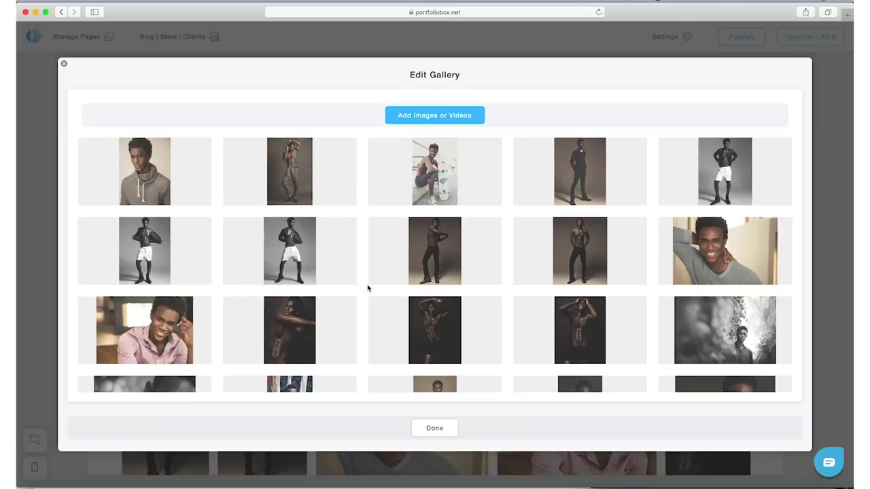
Drag dark shirtless photos into the second slot and the rest of the first row.
{"action": "scroll", "coordinate": [530, 295], "scroll_direction": "down", "scroll_amount": 1}
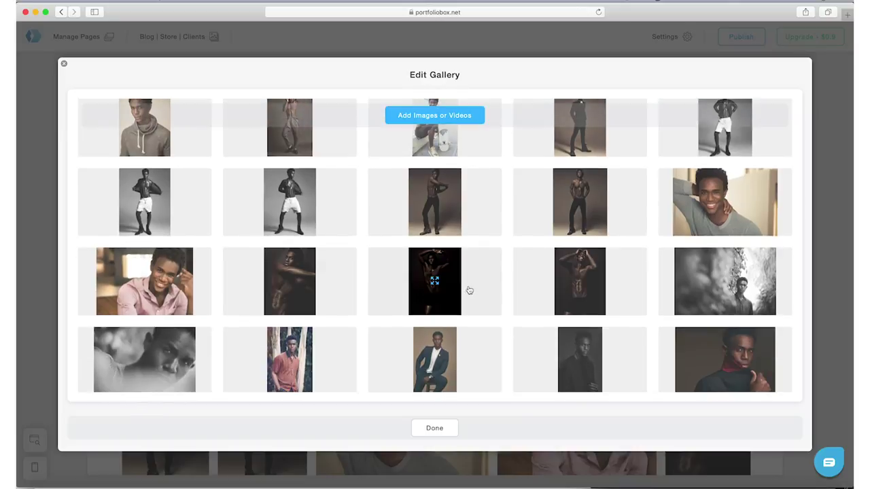
{"action": "scroll", "coordinate": [467, 292], "scroll_direction": "down", "scroll_amount": 4}
{"action": "scroll", "coordinate": [472, 309], "scroll_direction": "up", "scroll_amount": 5}
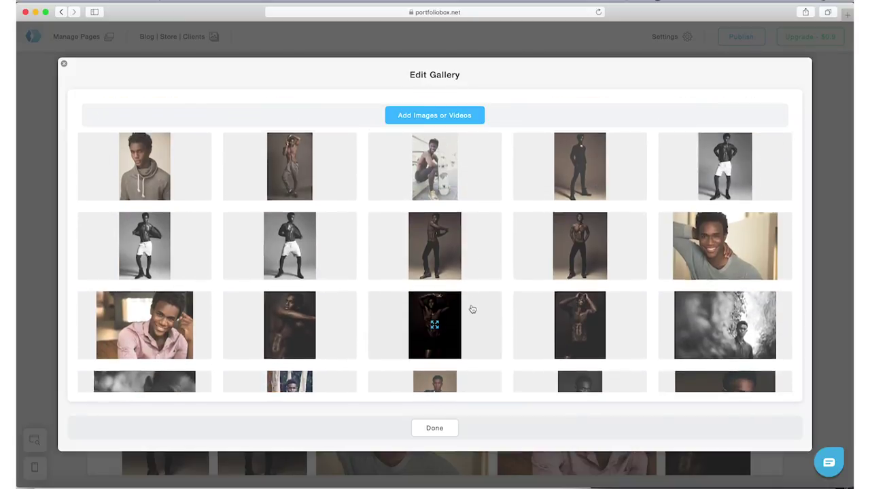
{"action": "scroll", "coordinate": [470, 307], "scroll_direction": "down", "scroll_amount": 1}
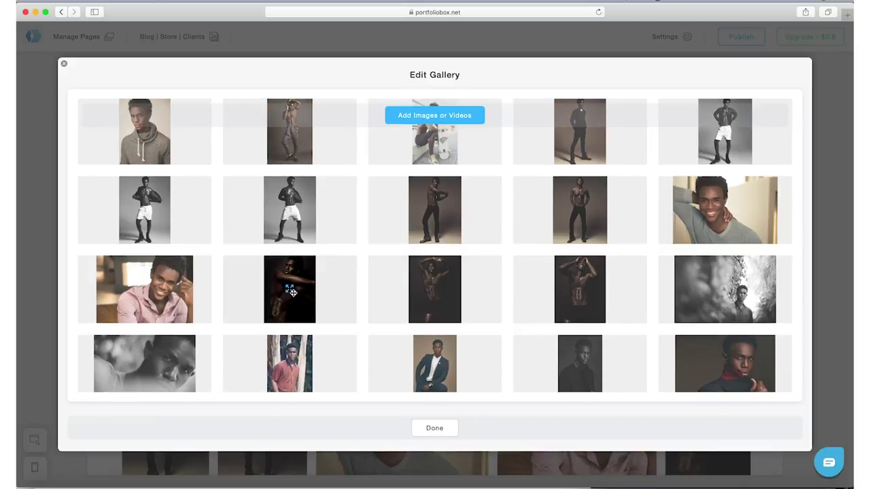
{"action": "left_click_drag", "start_coordinate": [290, 292], "coordinate": [267, 154]}
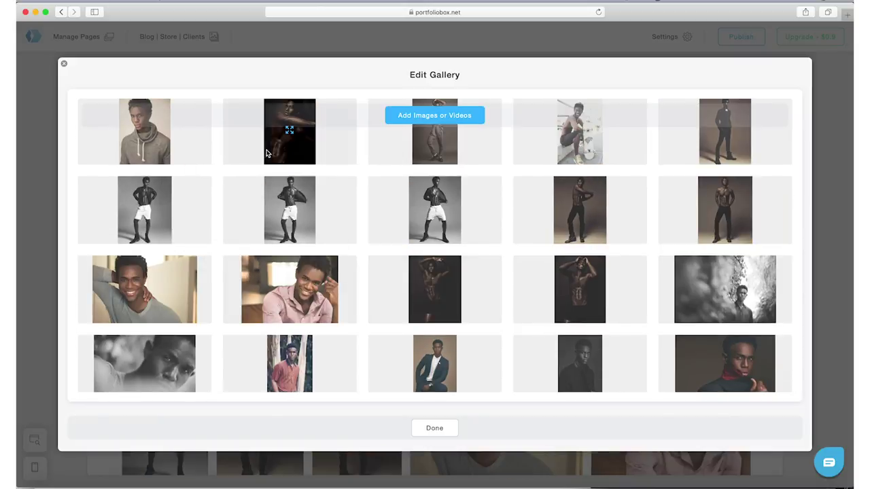
{"action": "left_click_drag", "start_coordinate": [430, 289], "coordinate": [408, 147]}
{"action": "left_click_drag", "start_coordinate": [580, 291], "coordinate": [577, 130]}
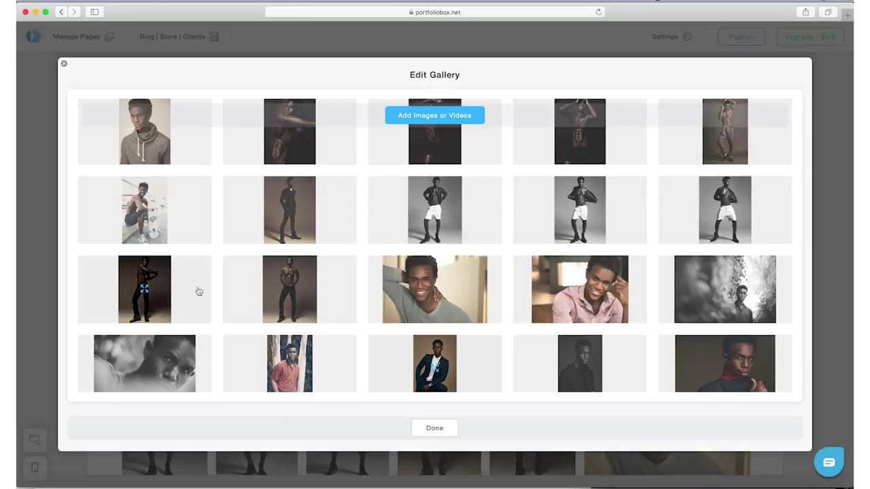
Move dark standing shots up into the second row and close the gallery editor.
{"action": "left_click_drag", "start_coordinate": [142, 290], "coordinate": [144, 212]}
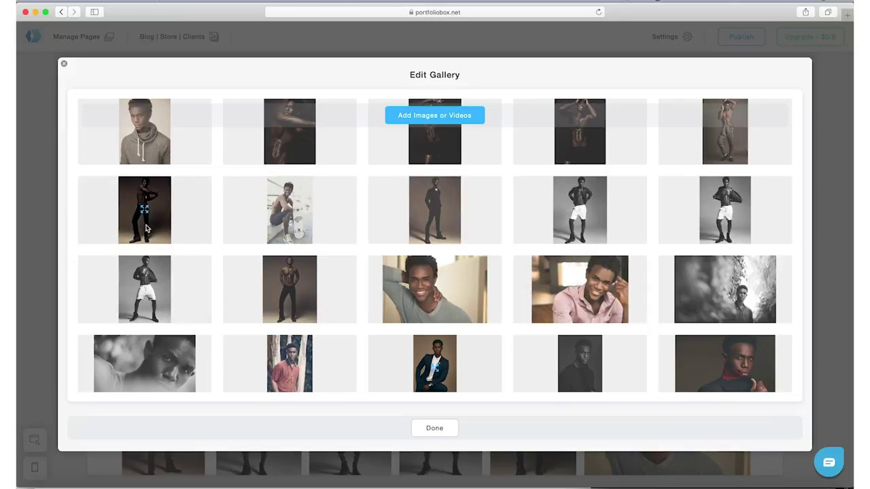
{"action": "left_click_drag", "start_coordinate": [284, 285], "coordinate": [262, 219]}
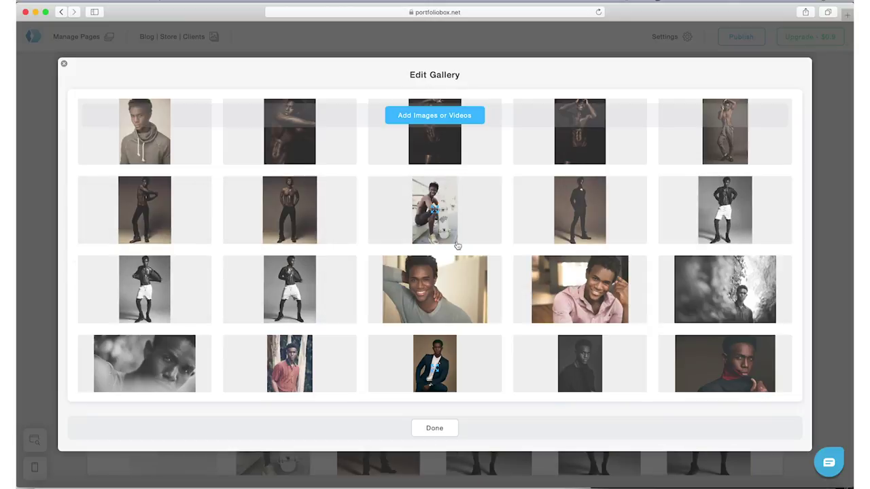
{"action": "scroll", "coordinate": [503, 272], "scroll_direction": "down", "scroll_amount": 3}
{"action": "scroll", "coordinate": [503, 272], "scroll_direction": "down", "scroll_amount": 3}
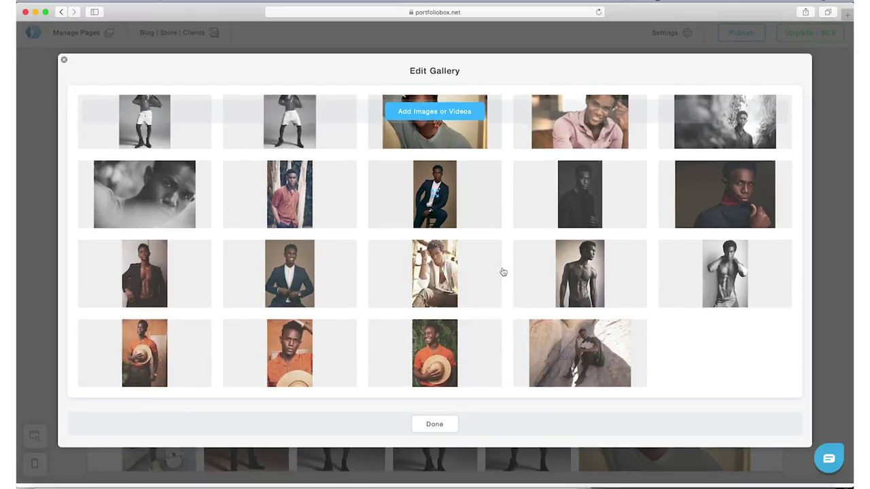
{"action": "scroll", "coordinate": [503, 271], "scroll_direction": "up", "scroll_amount": 5}
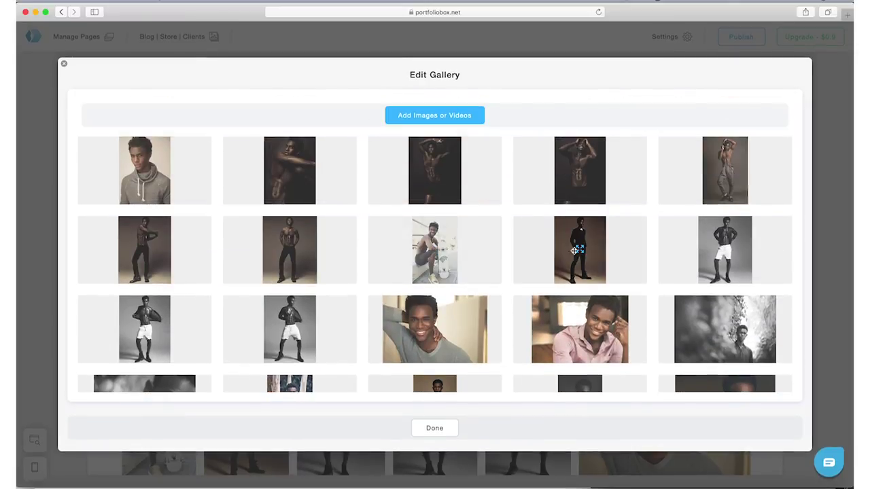
{"action": "key", "text": "Escape"}
{"action": "scroll", "coordinate": [462, 285], "scroll_direction": "down", "scroll_amount": 8}
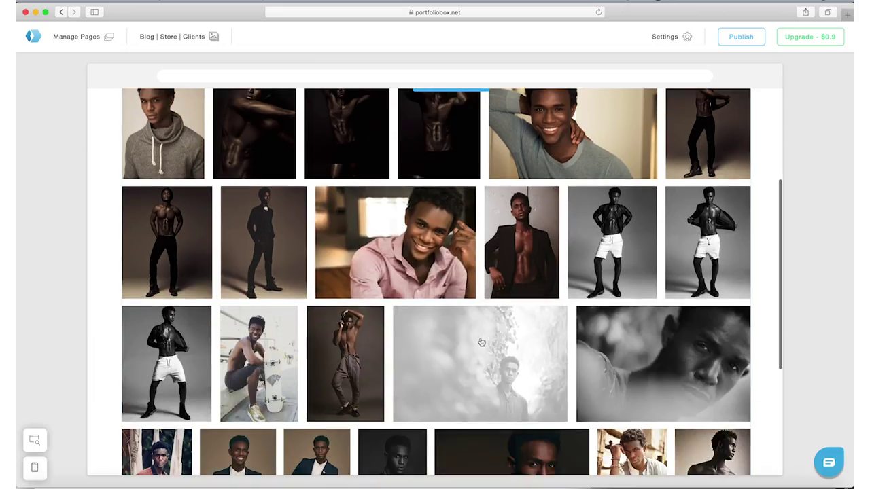
View the pink-shirt photo full-size, close it, and scroll back to the portfolio's top.
{"action": "scroll", "coordinate": [480, 342], "scroll_direction": "down", "scroll_amount": 4}
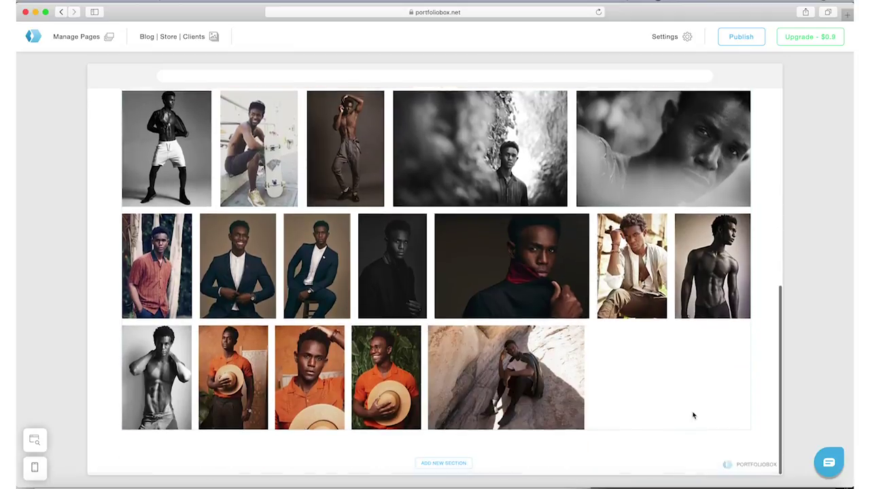
{"action": "scroll", "coordinate": [639, 338], "scroll_direction": "up", "scroll_amount": 15}
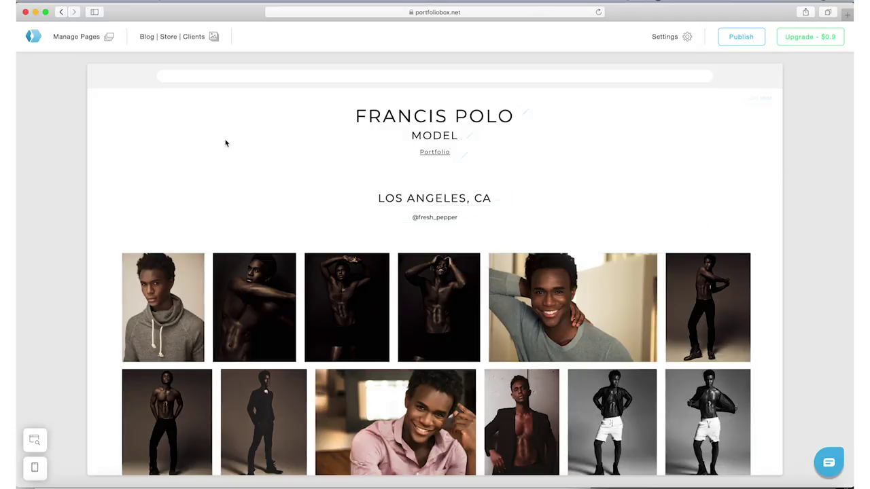
{"action": "left_click", "coordinate": [408, 394]}
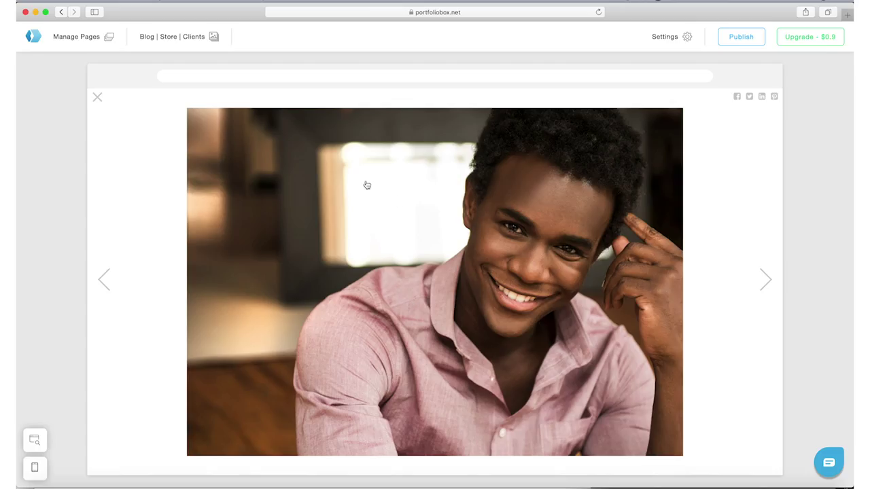
{"action": "left_click", "coordinate": [97, 98]}
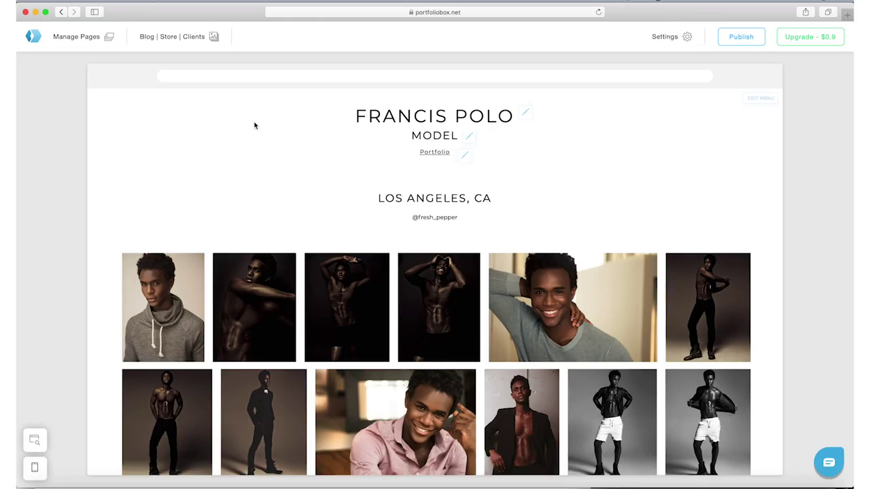
{"action": "scroll", "coordinate": [295, 144], "scroll_direction": "down", "scroll_amount": 10}
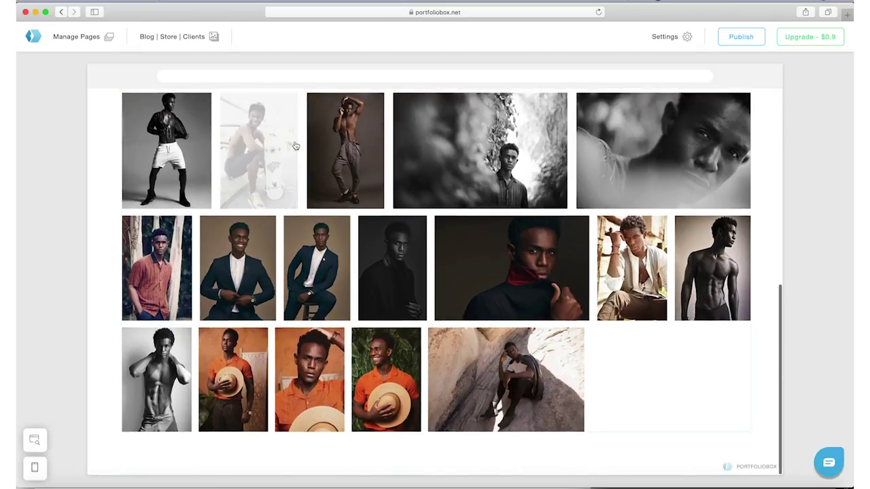
{"action": "scroll", "coordinate": [314, 216], "scroll_direction": "up", "scroll_amount": 3}
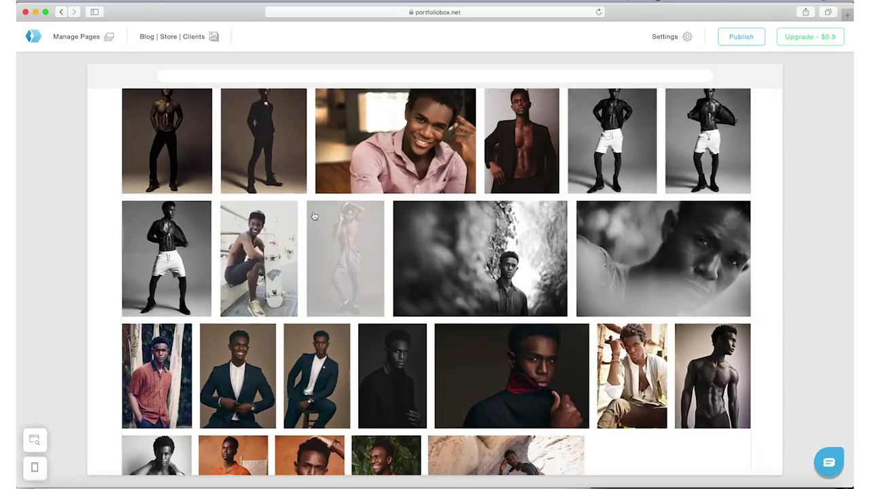
{"action": "scroll", "coordinate": [314, 216], "scroll_direction": "up", "scroll_amount": 7}
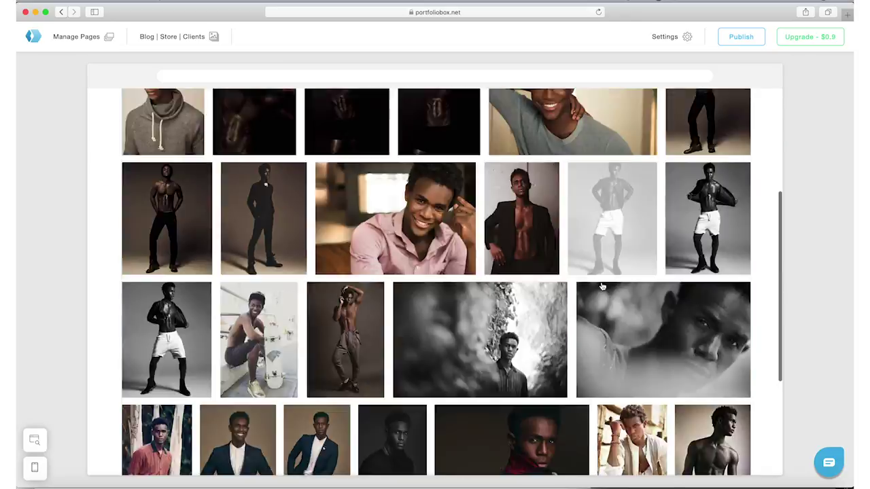
{"action": "scroll", "coordinate": [602, 286], "scroll_direction": "up", "scroll_amount": 4}
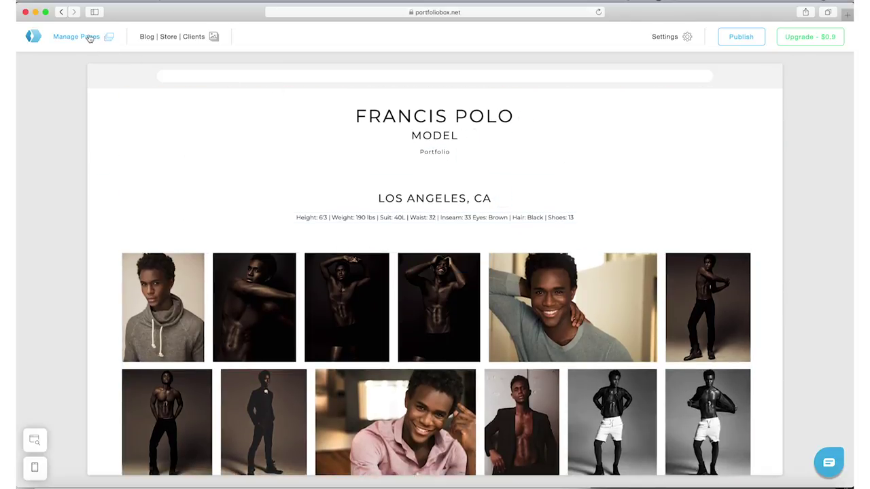
{"action": "left_click", "coordinate": [91, 37]}
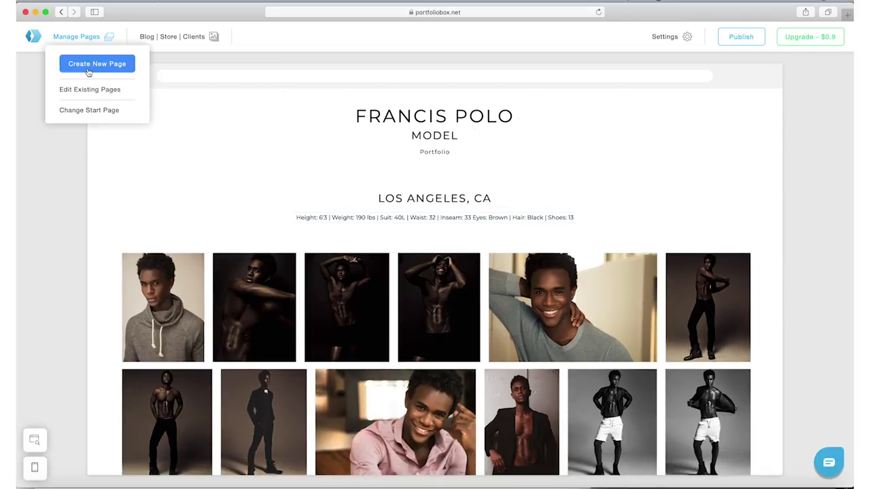
Create a 'Bio' Text & Contacts page with the image-left layout, added to the menu.
{"action": "left_click", "coordinate": [88, 65]}
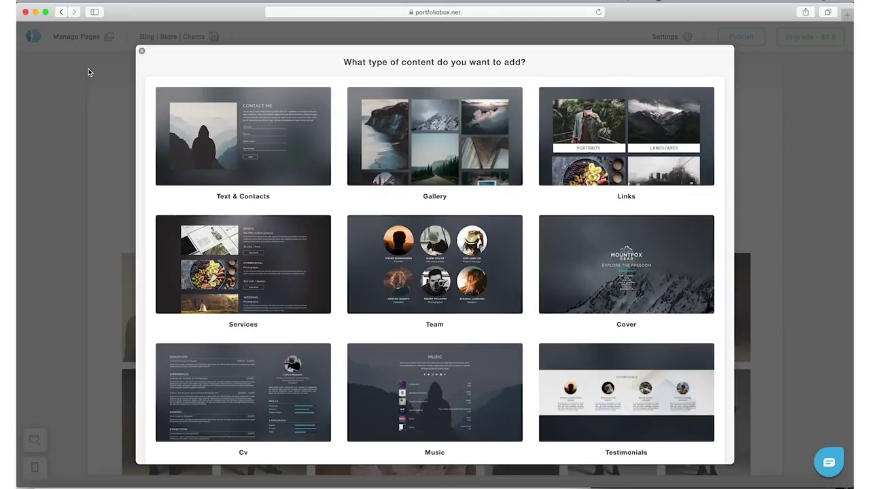
{"action": "left_click", "coordinate": [178, 107]}
{"action": "scroll", "coordinate": [301, 262], "scroll_direction": "down", "scroll_amount": 5}
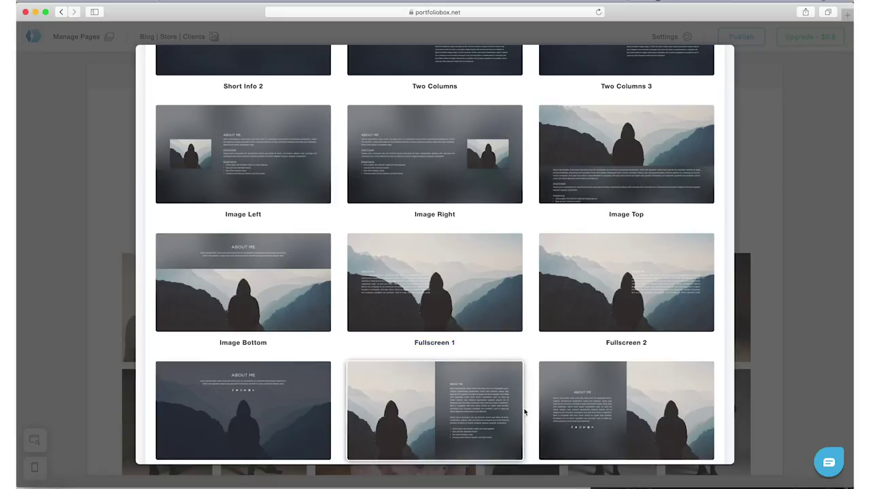
{"action": "left_click", "coordinate": [589, 416]}
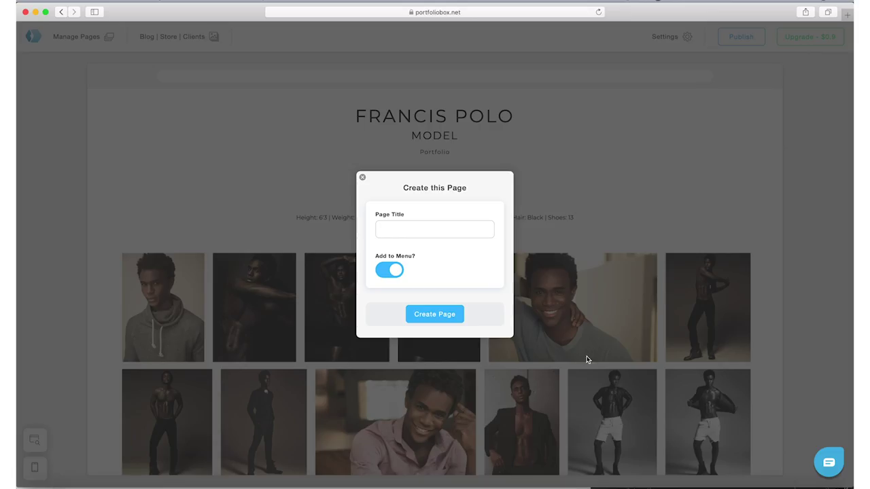
{"action": "left_click", "coordinate": [454, 229]}
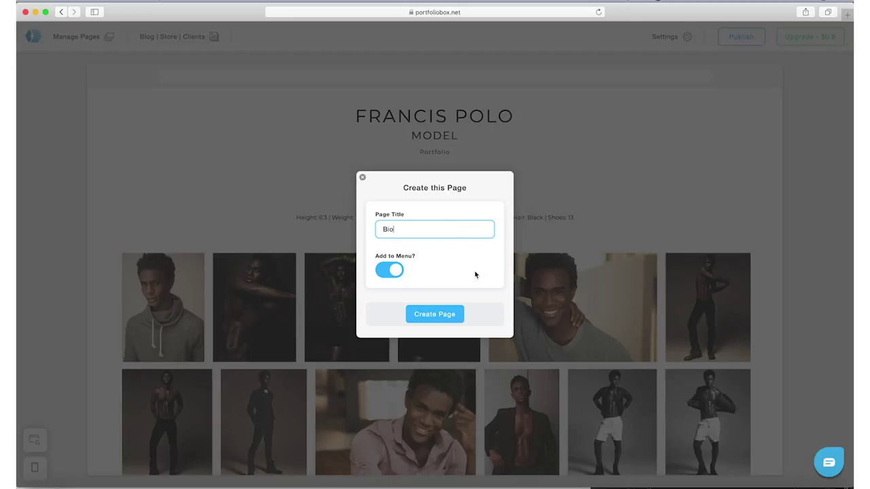
{"action": "left_click", "coordinate": [444, 314]}
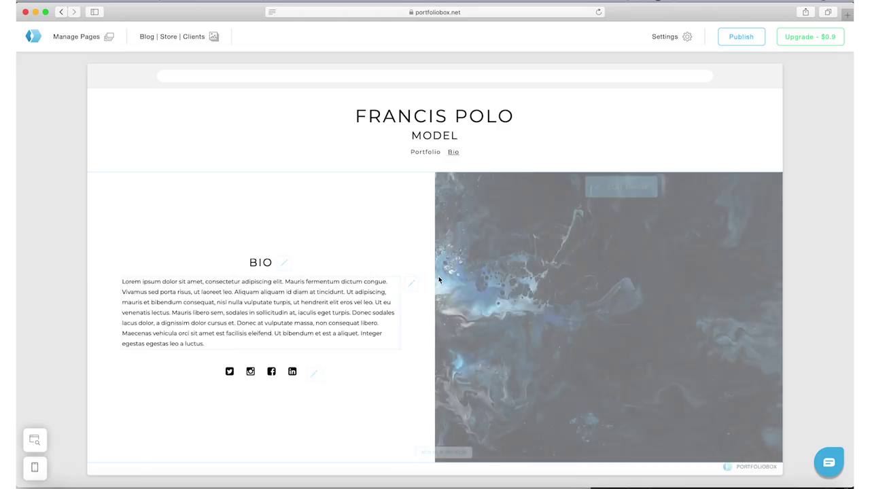
Swap the Bio placeholder image for the smiling grey-sweater portrait from the library.
{"action": "left_click", "coordinate": [632, 190]}
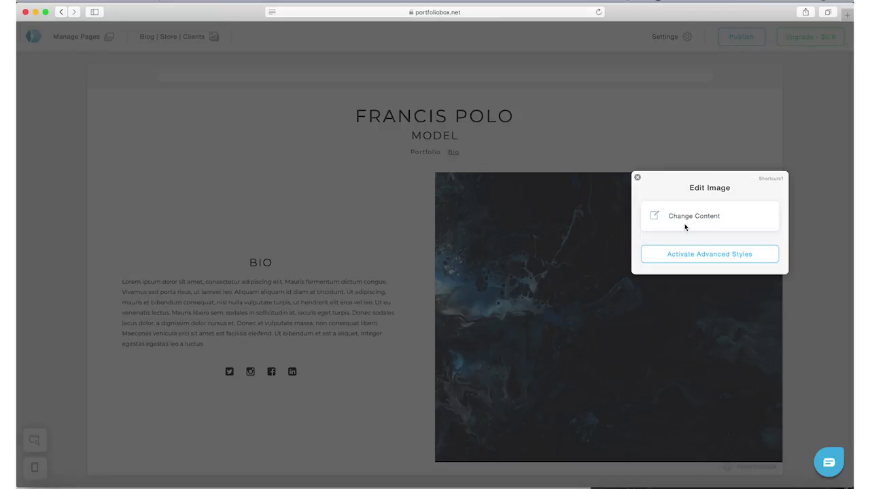
{"action": "left_click", "coordinate": [691, 218]}
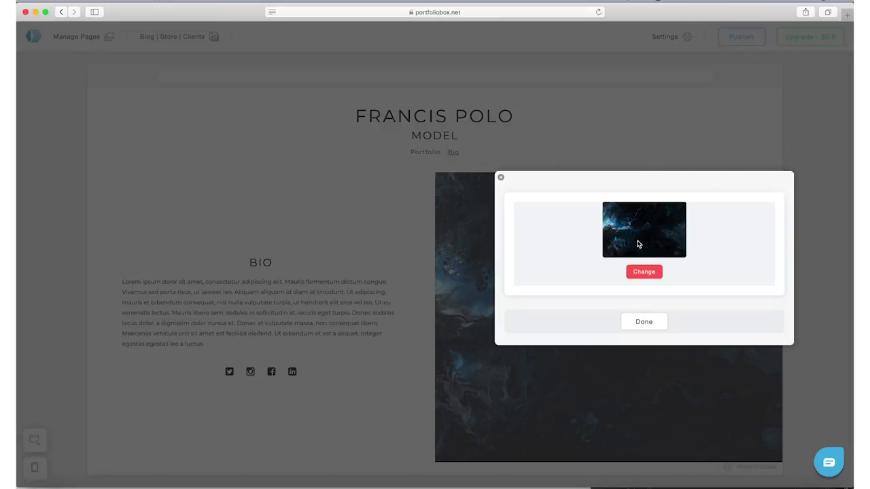
{"action": "left_click", "coordinate": [642, 272]}
{"action": "left_click", "coordinate": [638, 224]}
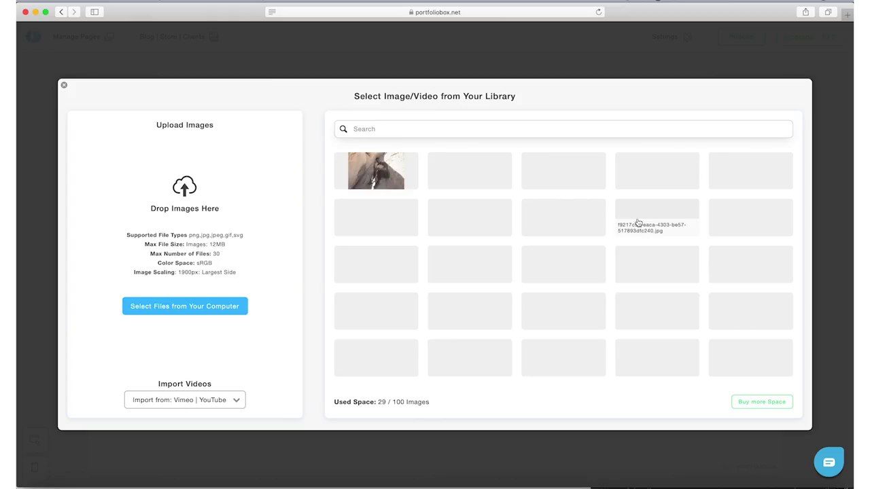
{"action": "scroll", "coordinate": [741, 292], "scroll_direction": "down", "scroll_amount": 2}
{"action": "left_click", "coordinate": [747, 294]}
{"action": "left_click", "coordinate": [589, 397]}
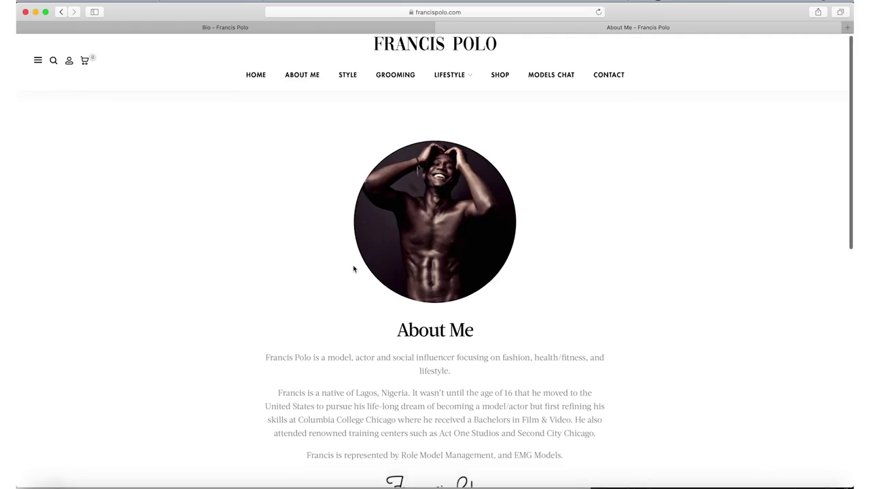
Replace the Bio page's lorem text with the biography copied from francispolo.com.
{"action": "scroll", "coordinate": [355, 270], "scroll_direction": "down", "scroll_amount": 3}
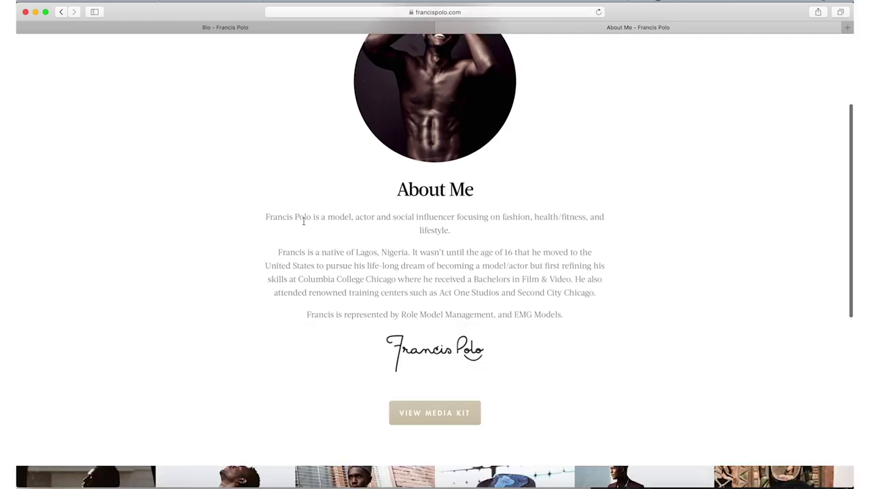
{"action": "left_click_drag", "start_coordinate": [264, 221], "coordinate": [466, 278]}
{"action": "left_click_drag", "start_coordinate": [466, 278], "coordinate": [563, 315]}
{"action": "key", "text": "super+c"}
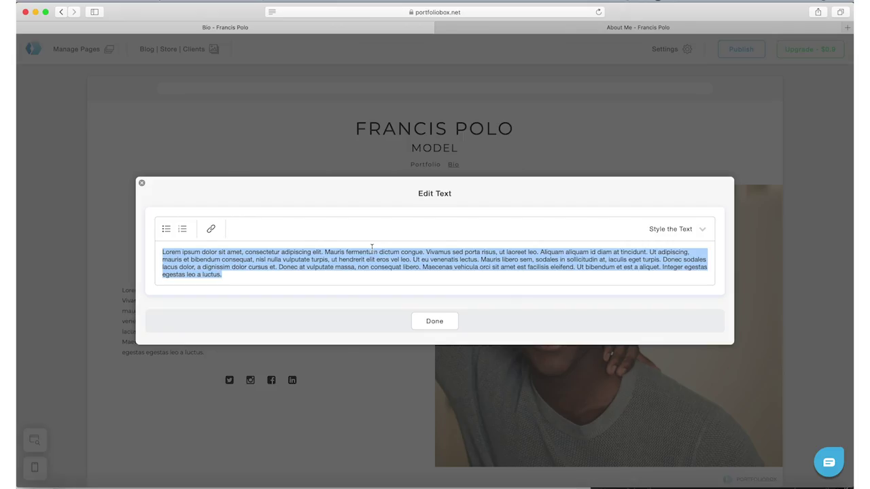
{"action": "key", "text": "super+v"}
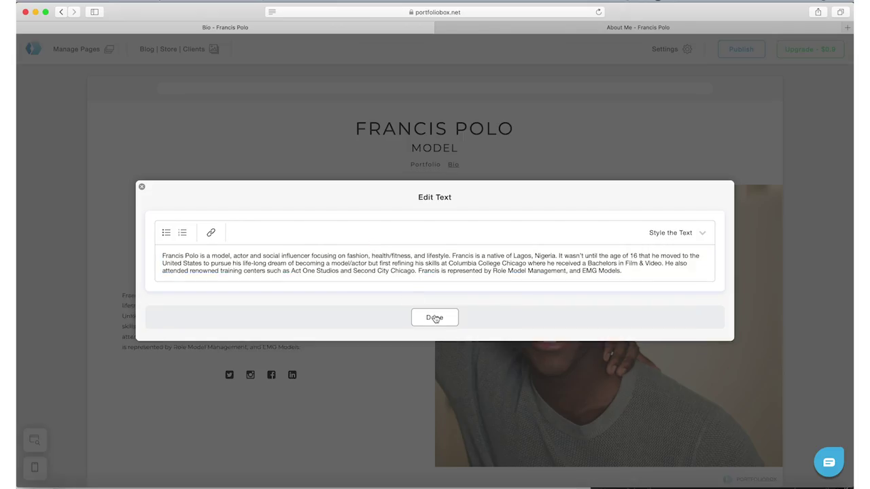
{"action": "left_click", "coordinate": [434, 318]}
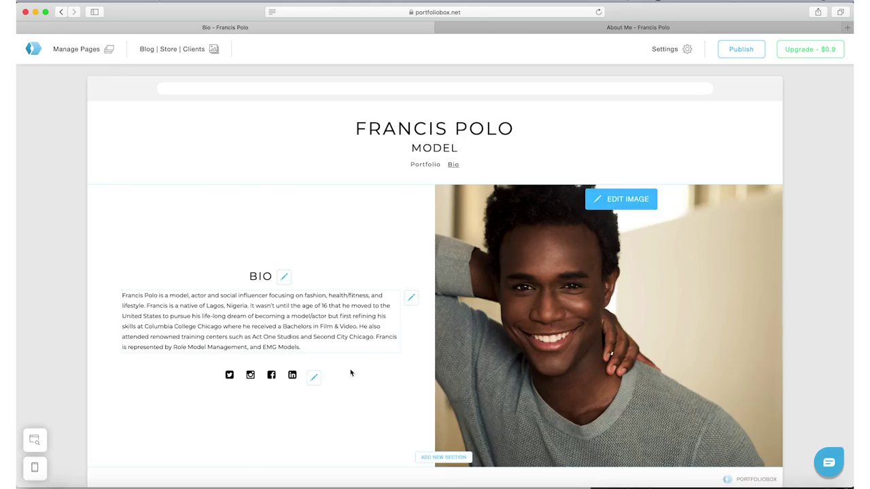
Change the Bio page's Twitter social link to a YouTube address.
{"action": "left_click", "coordinate": [312, 382]}
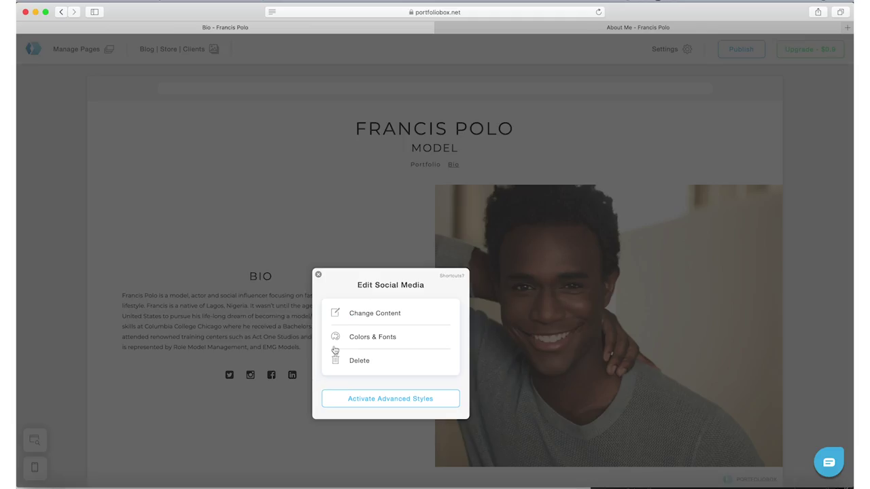
{"action": "left_click", "coordinate": [376, 317]}
{"action": "left_click", "coordinate": [328, 220]}
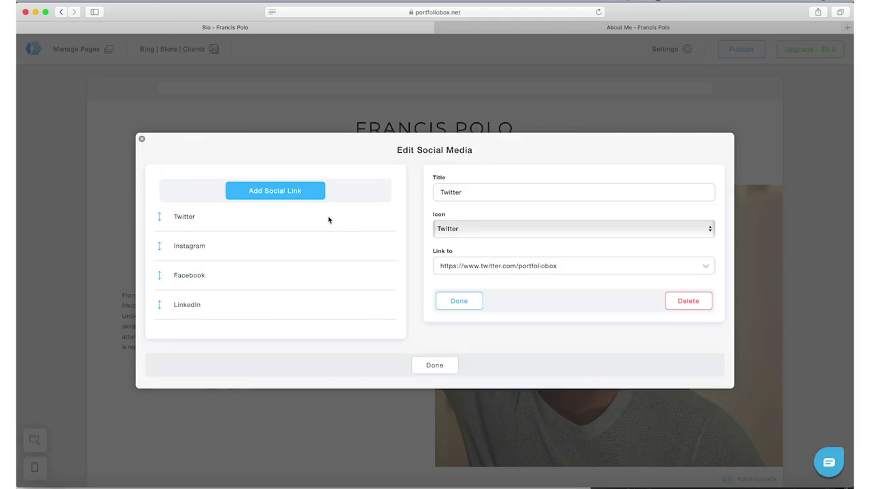
{"action": "left_click", "coordinate": [525, 266]}
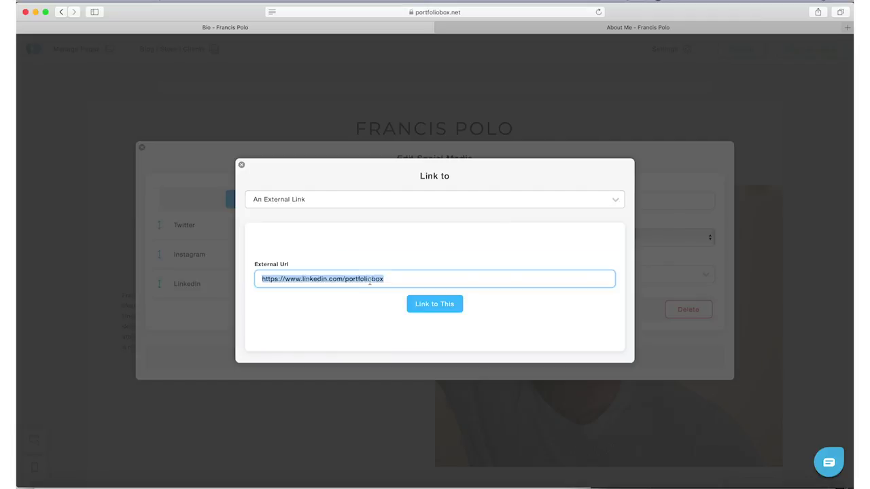
{"action": "key", "text": "ctrl+v"}
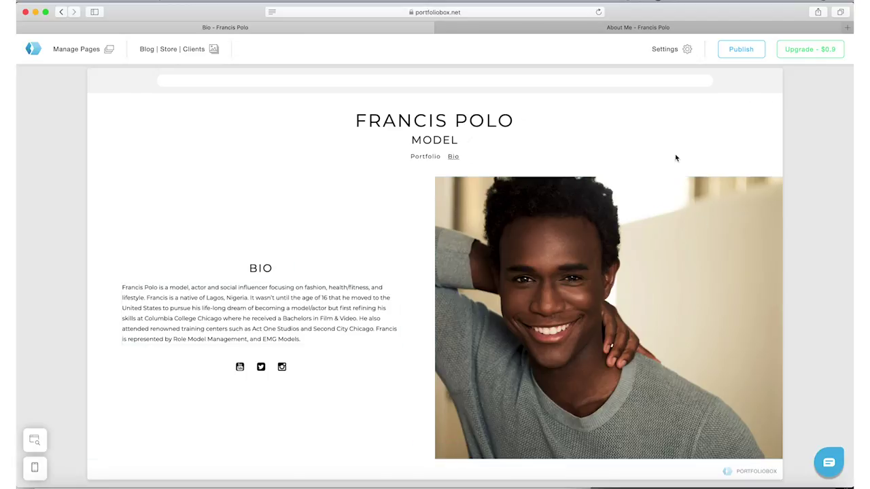
{"action": "left_click", "coordinate": [93, 52]}
Create a 'Contact' page using the Text & Contacts Cover Form layout.
{"action": "left_click", "coordinate": [100, 75]}
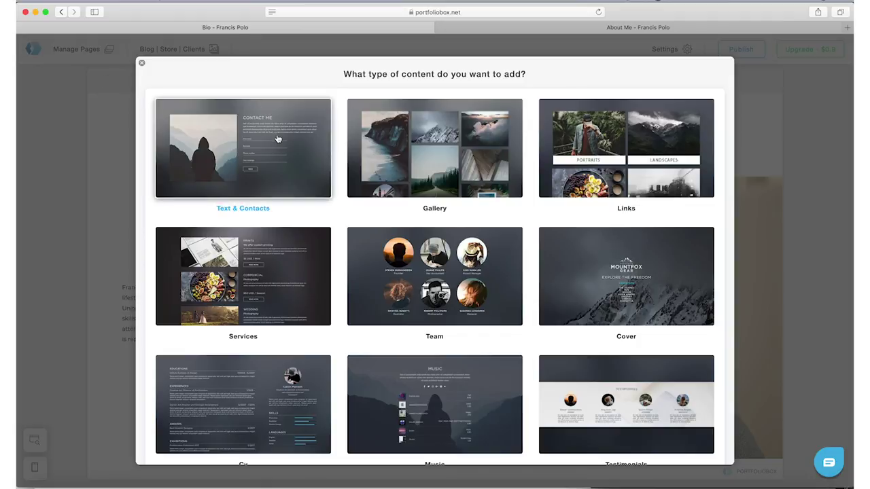
{"action": "left_click", "coordinate": [319, 133]}
{"action": "scroll", "coordinate": [266, 196], "scroll_direction": "down", "scroll_amount": 3}
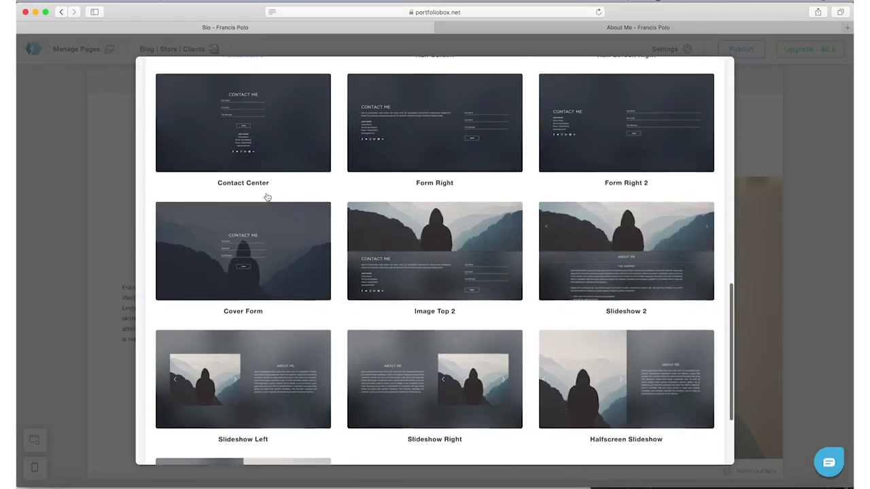
{"action": "left_click", "coordinate": [269, 269]}
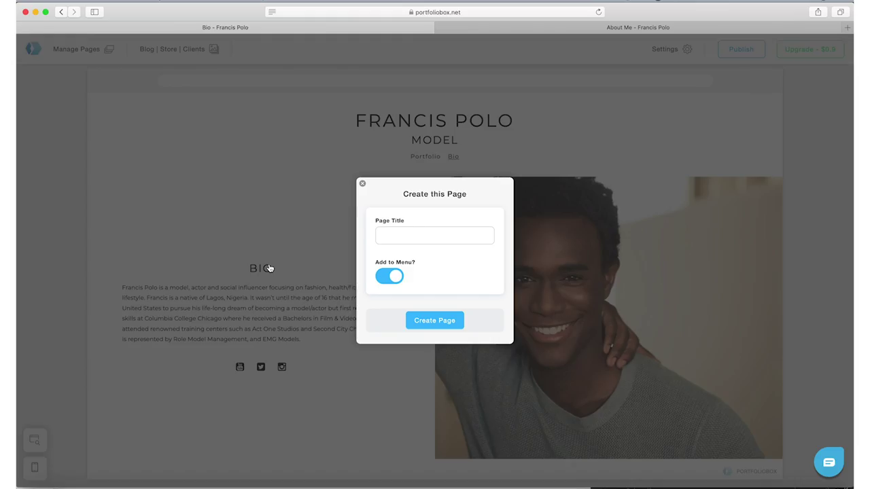
{"action": "left_click", "coordinate": [424, 238]}
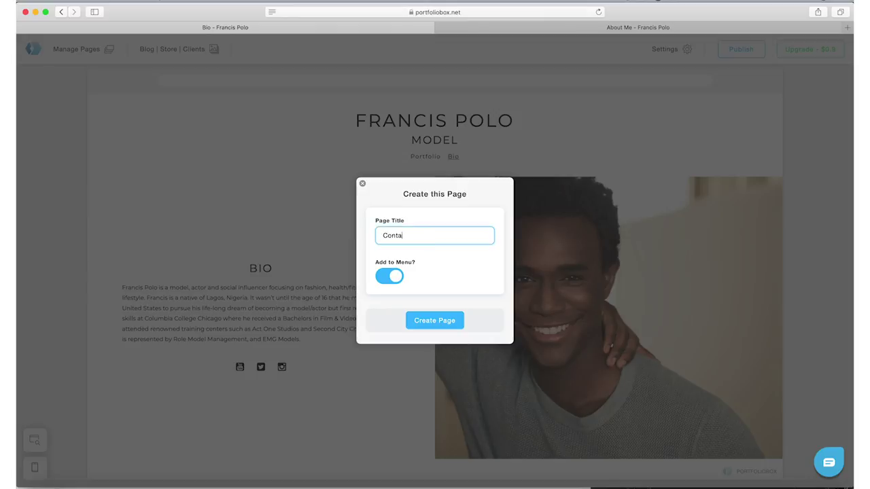
{"action": "left_click", "coordinate": [439, 321]}
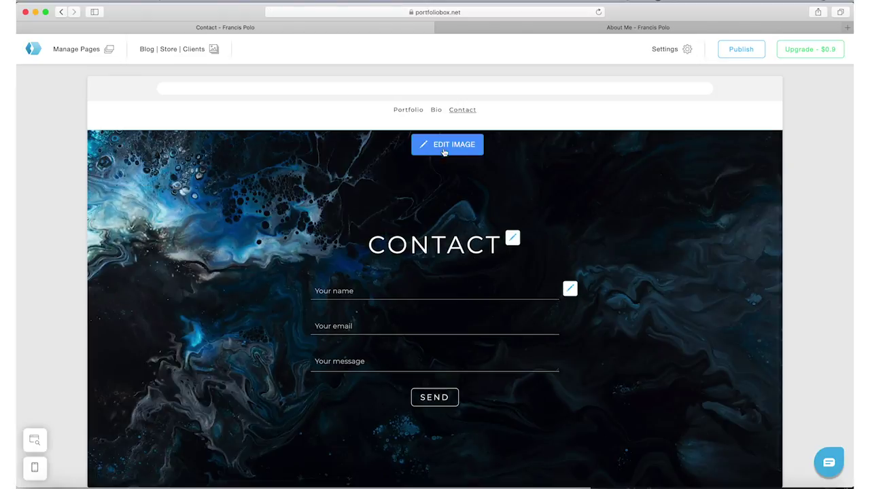
{"action": "left_click", "coordinate": [445, 151]}
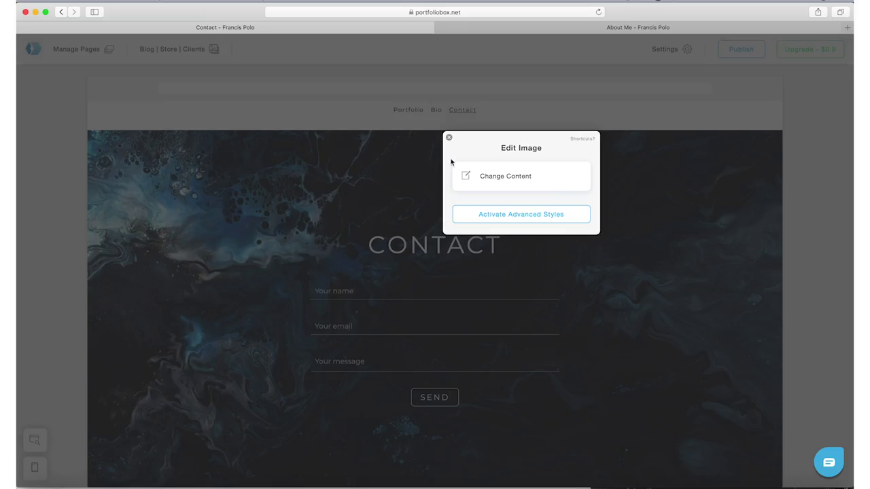
Set the black-and-white close-up portrait as the Contact page background.
{"action": "left_click", "coordinate": [498, 183]}
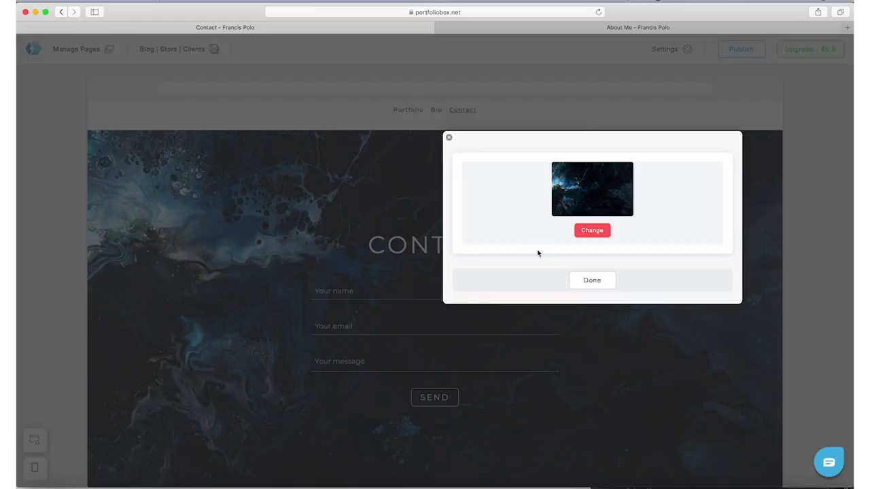
{"action": "left_click", "coordinate": [589, 230]}
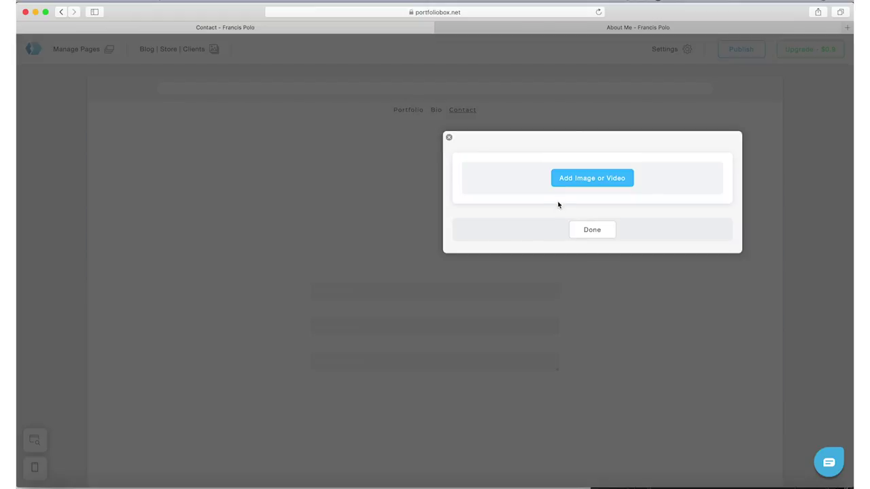
{"action": "left_click", "coordinate": [574, 180]}
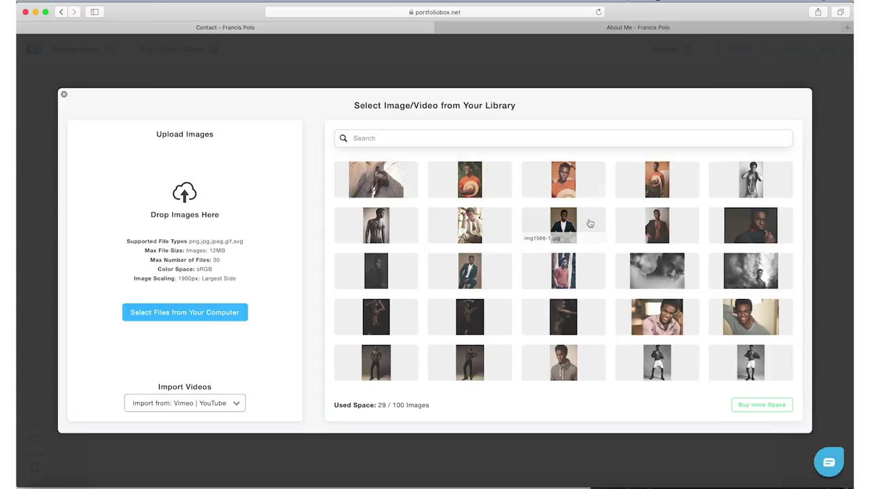
{"action": "scroll", "coordinate": [596, 227], "scroll_direction": "down", "scroll_amount": 2}
{"action": "scroll", "coordinate": [592, 269], "scroll_direction": "up", "scroll_amount": 2}
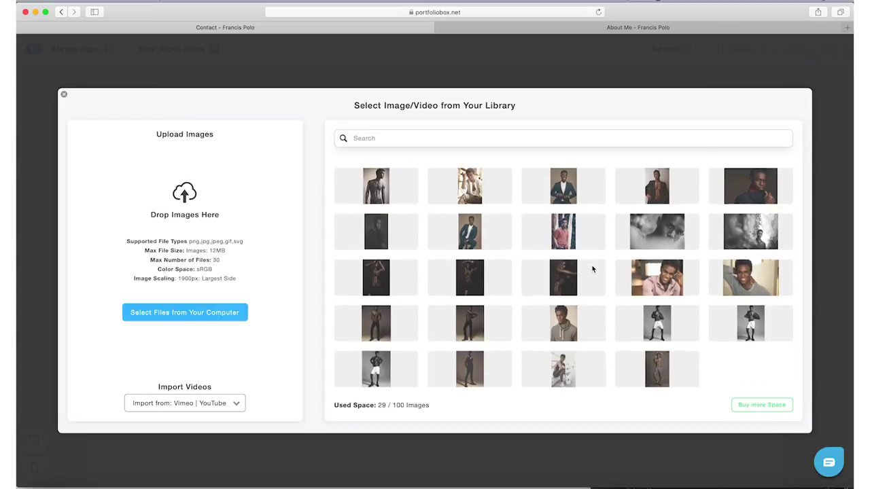
{"action": "left_click", "coordinate": [672, 286]}
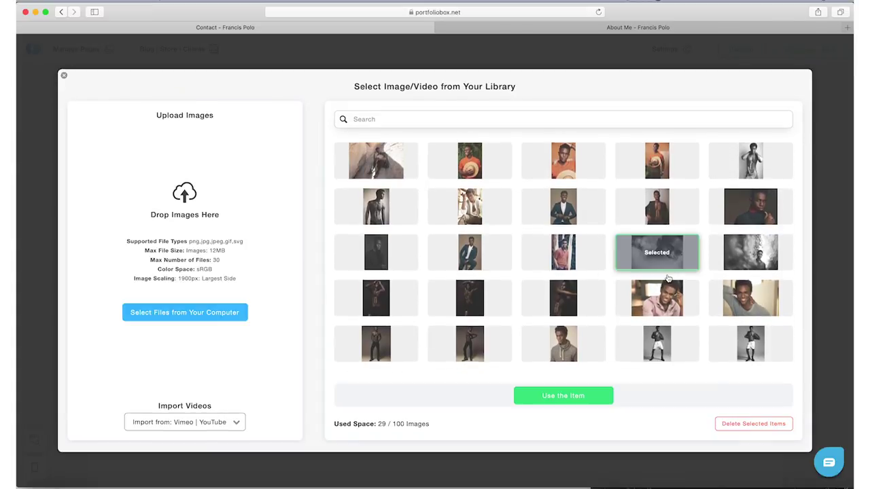
{"action": "left_click", "coordinate": [568, 401]}
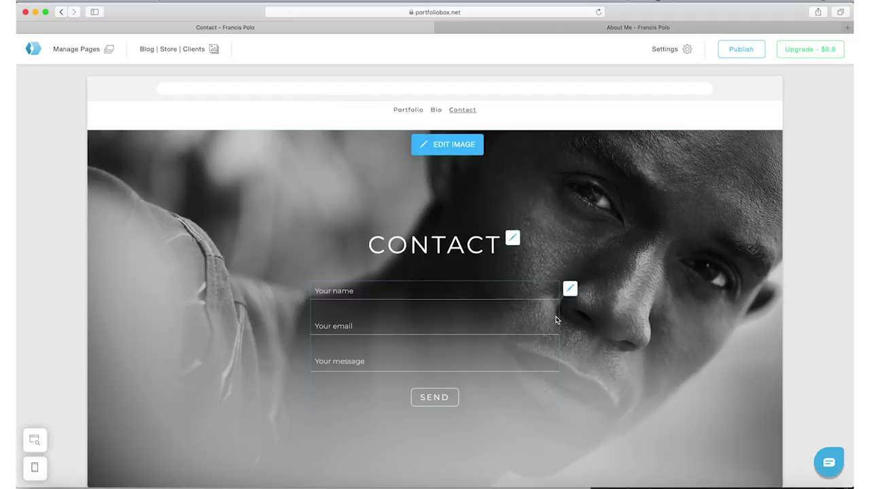
Review the Contact page, then view the Portfolio, Bio and Contact pages in turn.
{"action": "scroll", "coordinate": [541, 302], "scroll_direction": "down", "scroll_amount": 1}
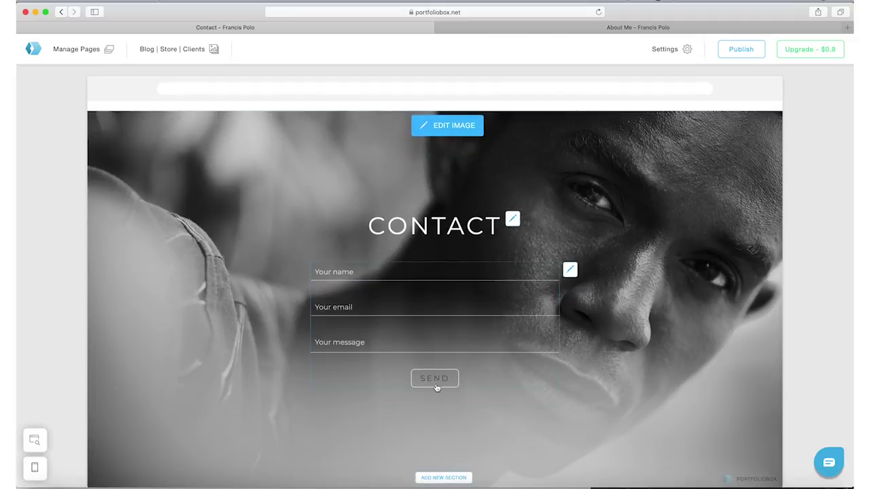
{"action": "scroll", "coordinate": [460, 412], "scroll_direction": "down", "scroll_amount": 1}
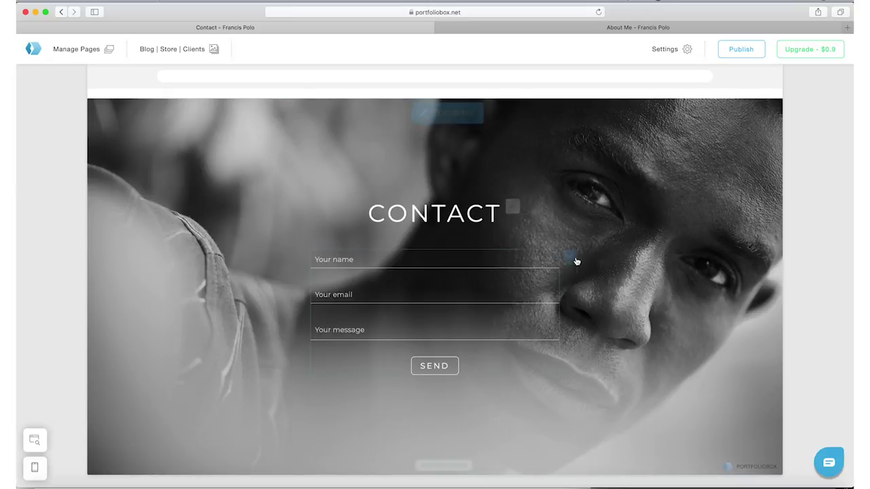
{"action": "scroll", "coordinate": [573, 256], "scroll_direction": "up", "scroll_amount": 3}
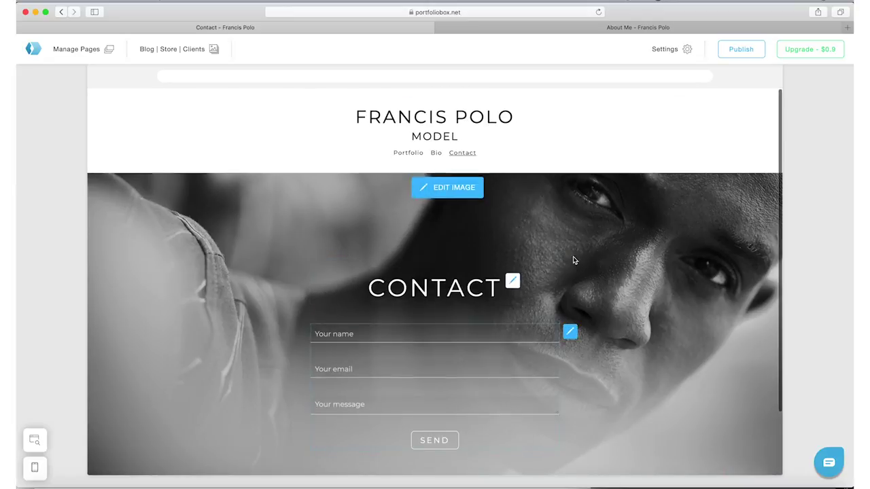
{"action": "left_click", "coordinate": [405, 153]}
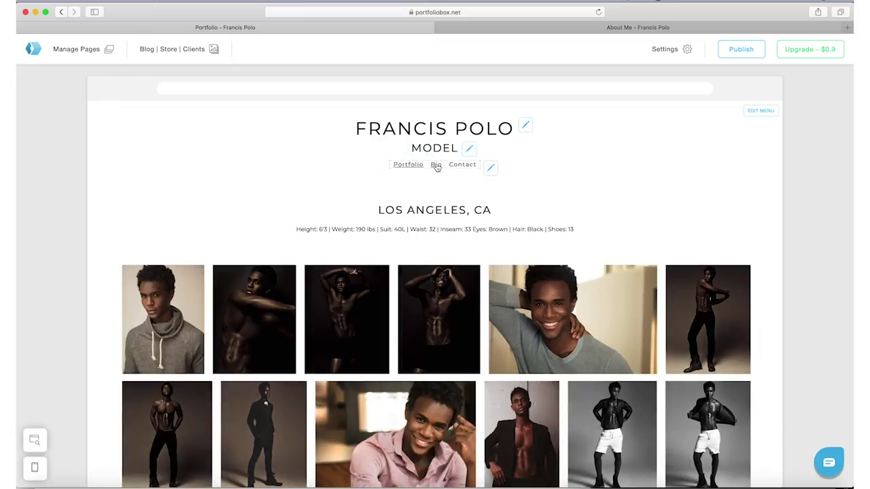
{"action": "left_click", "coordinate": [436, 166]}
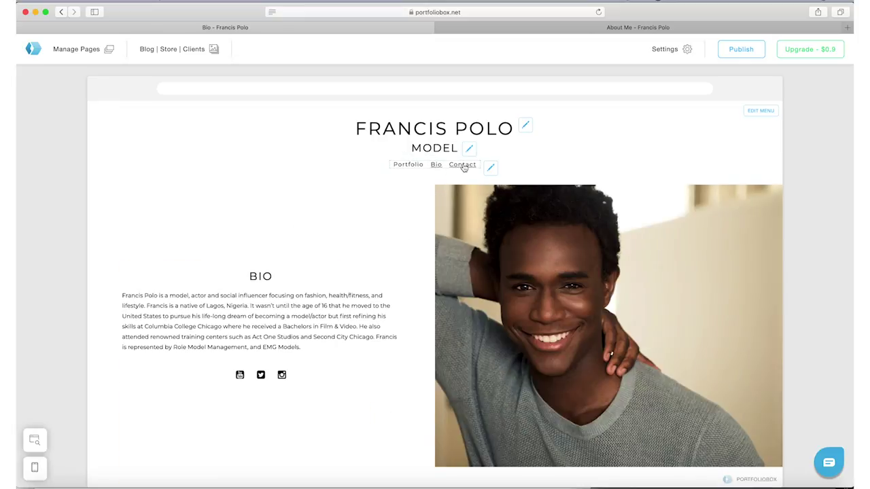
{"action": "left_click", "coordinate": [463, 166]}
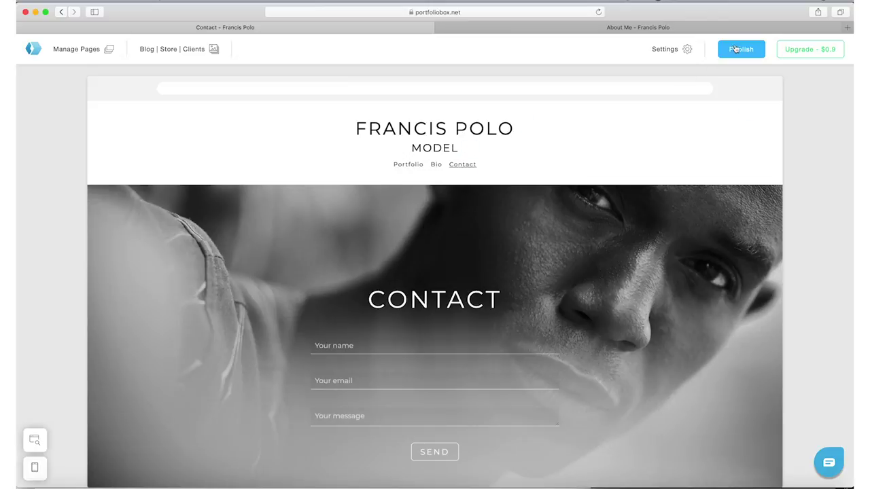
Publish by searching 'francispolo' and claiming the free francispolo.pb.online domain.
{"action": "left_click", "coordinate": [740, 49]}
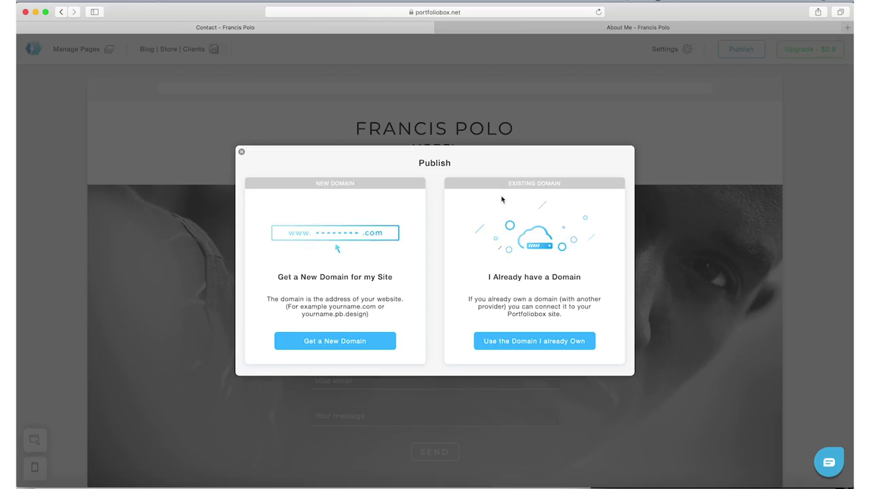
{"action": "left_click", "coordinate": [335, 342]}
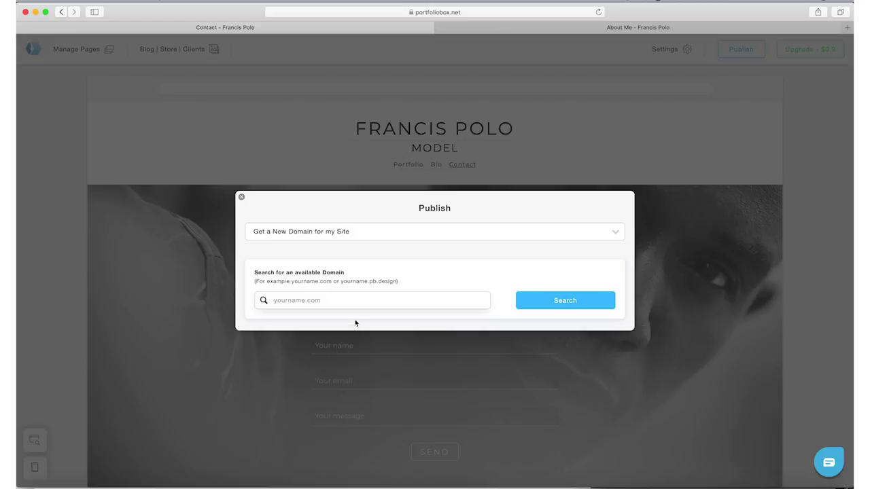
{"action": "left_click", "coordinate": [344, 238]}
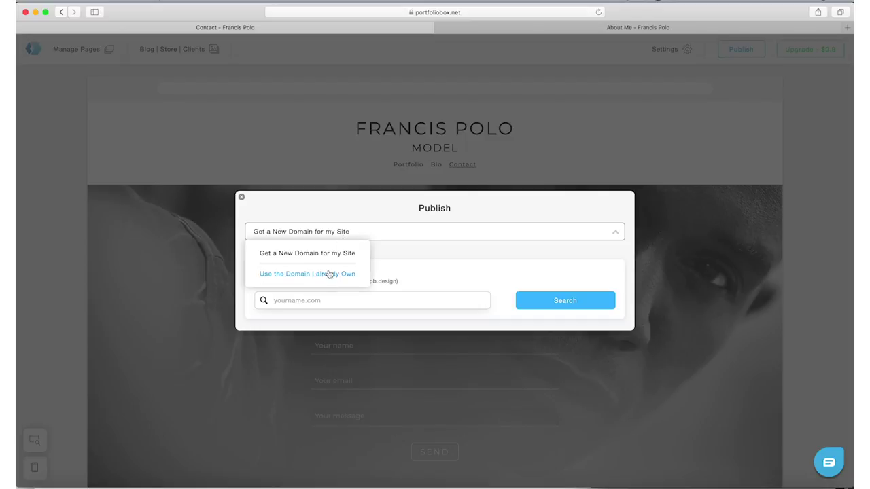
{"action": "left_click", "coordinate": [436, 258]}
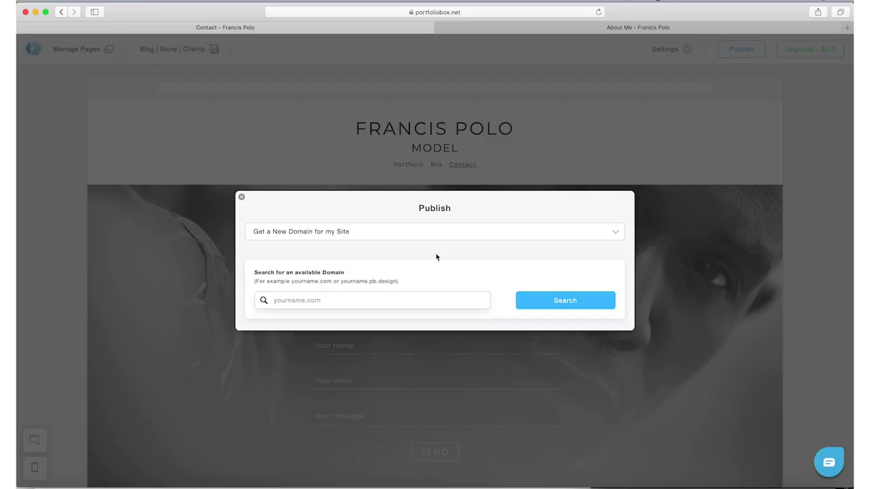
{"action": "left_click", "coordinate": [397, 301]}
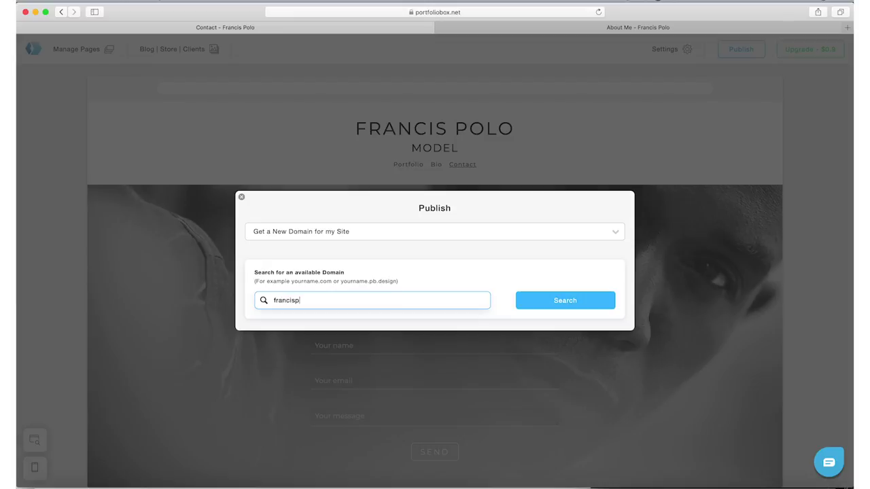
{"action": "left_click", "coordinate": [571, 305]}
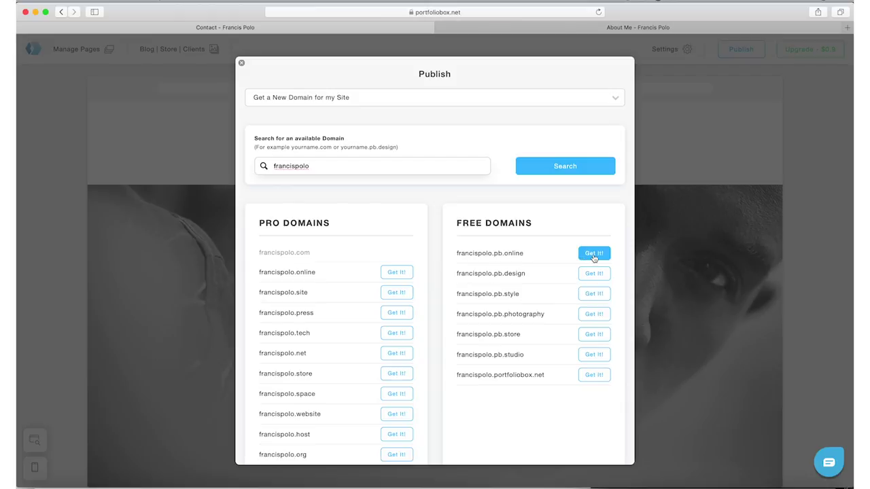
{"action": "left_click", "coordinate": [519, 260]}
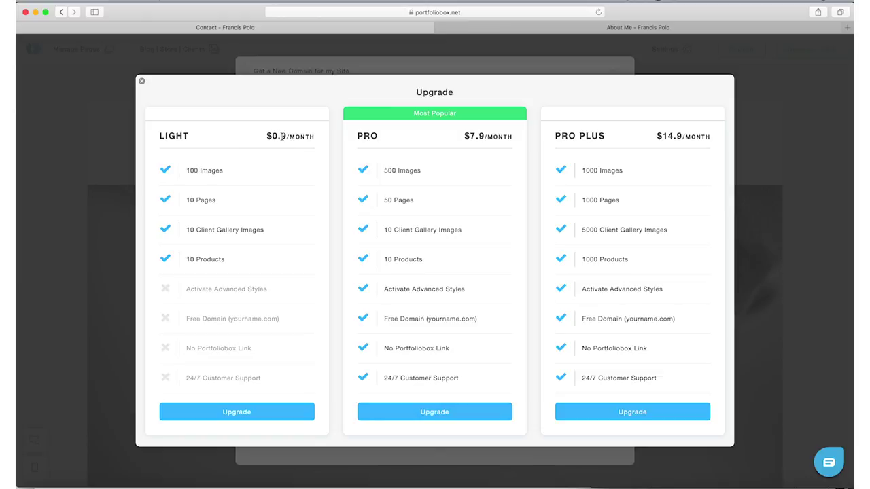
Highlight the Light plan's monthly price, then close the Upgrade dialog.
{"action": "left_click_drag", "start_coordinate": [282, 136], "coordinate": [303, 137]}
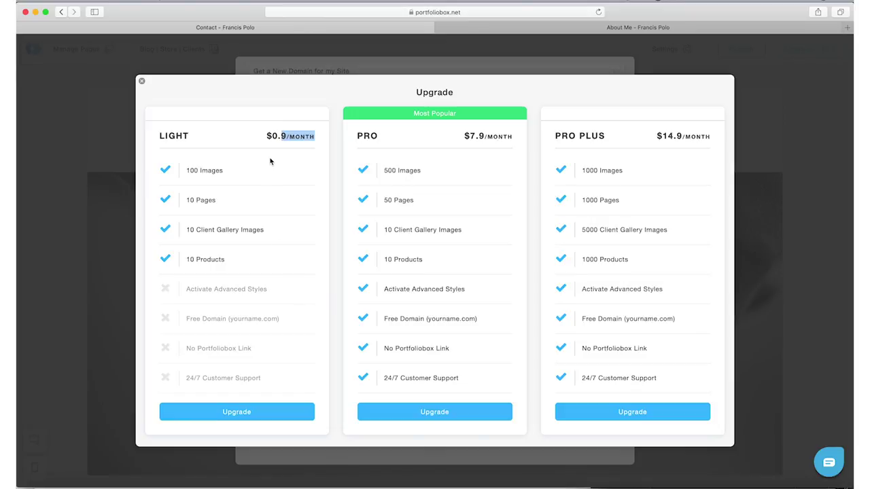
{"action": "left_click", "coordinate": [142, 82]}
{"action": "left_click", "coordinate": [142, 82]}
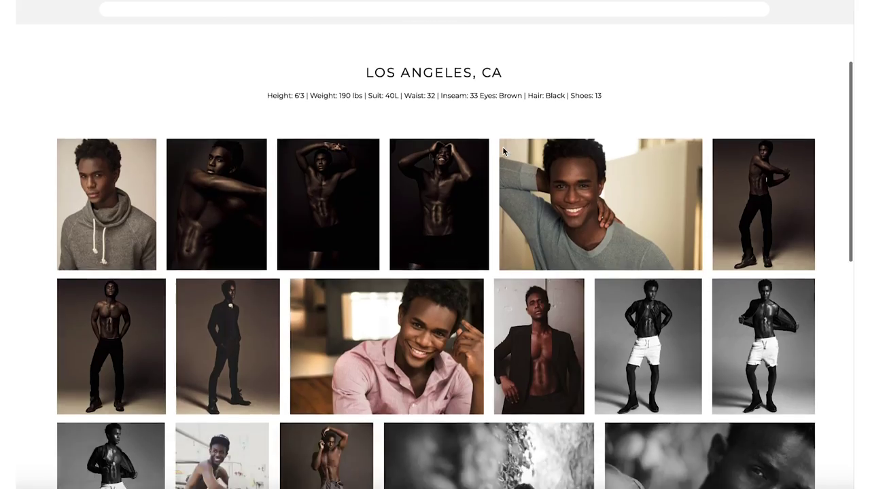
Scroll the Portfolio gallery from the hoodie portrait down to the suited and outdoor shots.
{"action": "scroll", "coordinate": [503, 147], "scroll_direction": "down", "scroll_amount": 5}
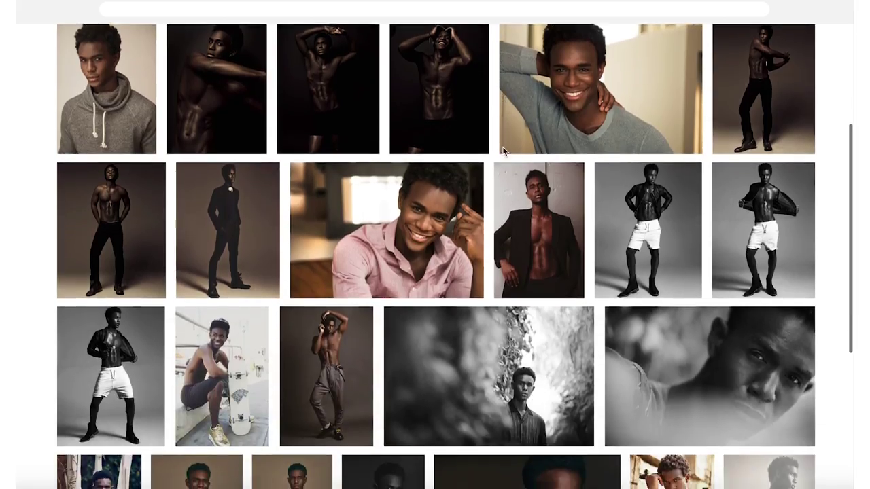
{"action": "scroll", "coordinate": [503, 147], "scroll_direction": "down", "scroll_amount": 5}
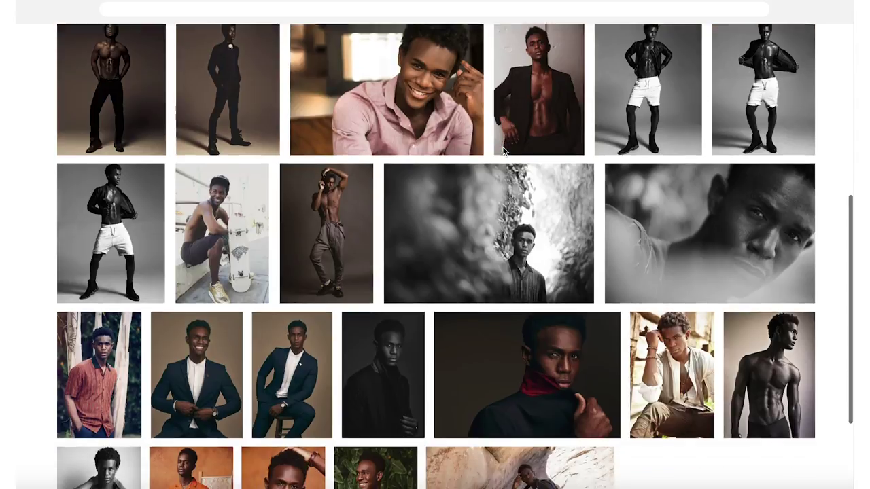
{"action": "scroll", "coordinate": [502, 146], "scroll_direction": "down", "scroll_amount": 4}
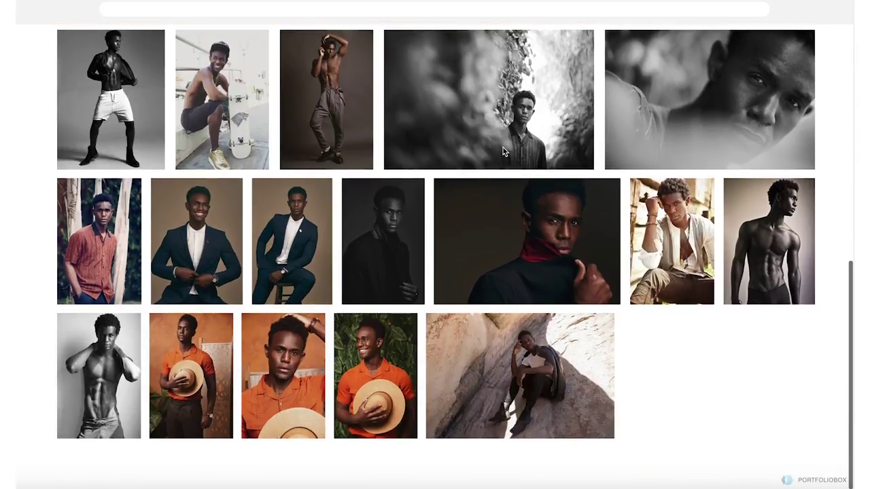